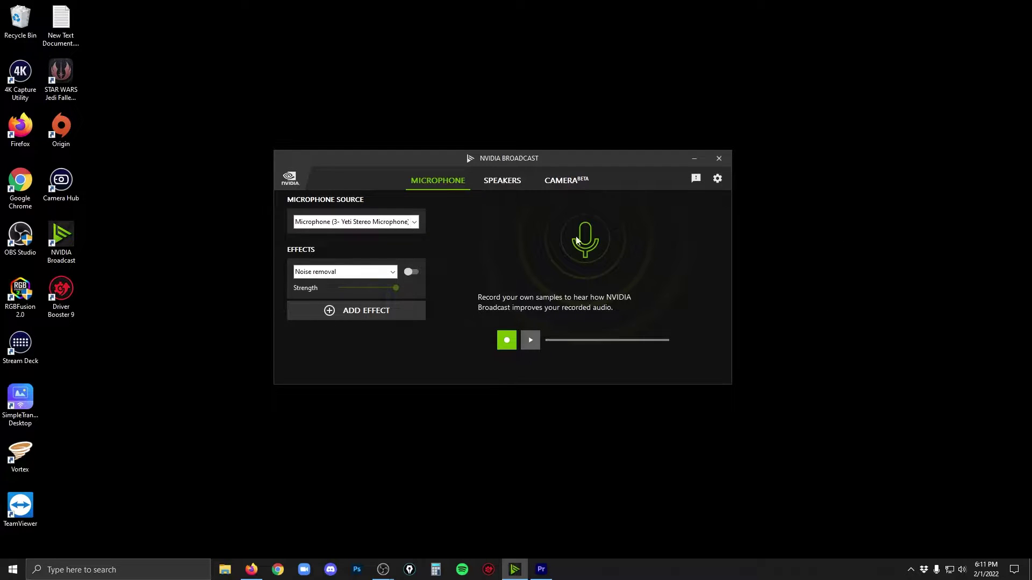
Set the camera source to Elgato Facecam with a resolution of 1920 x 1080 @ 60FPS.
{"action": "left_click", "coordinate": [504, 181]}
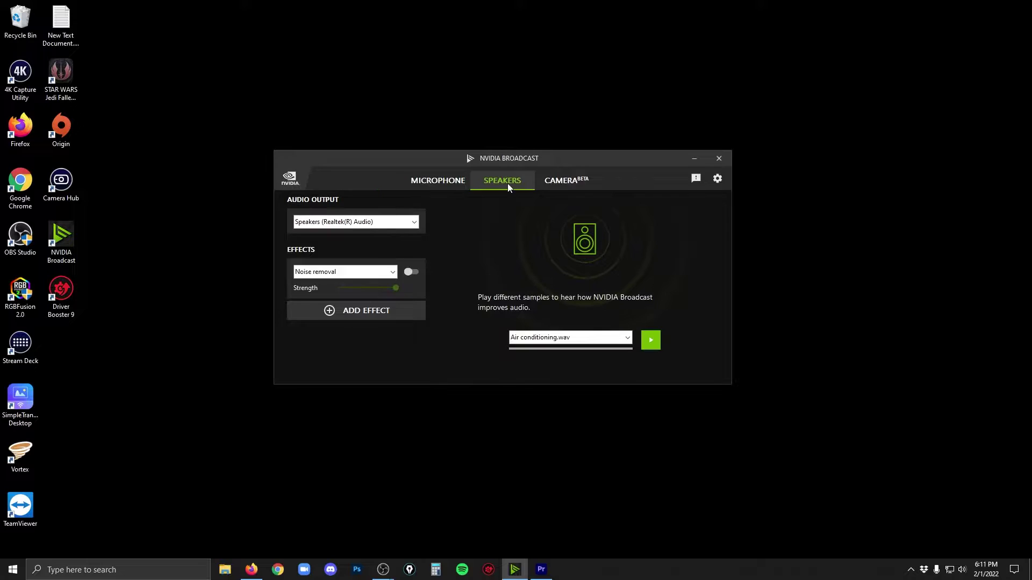
{"action": "left_click", "coordinate": [562, 183]}
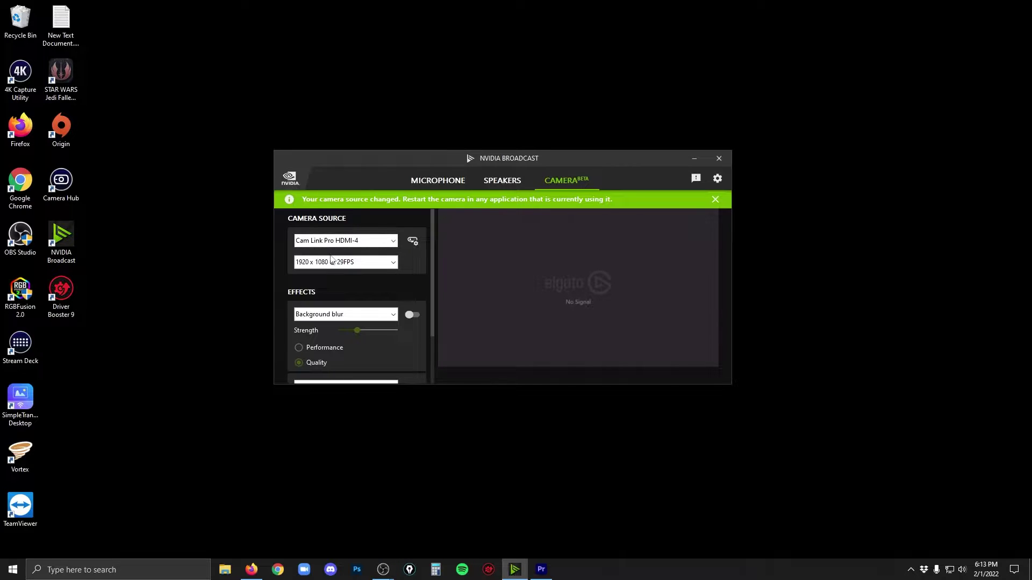
{"action": "left_click", "coordinate": [388, 243]}
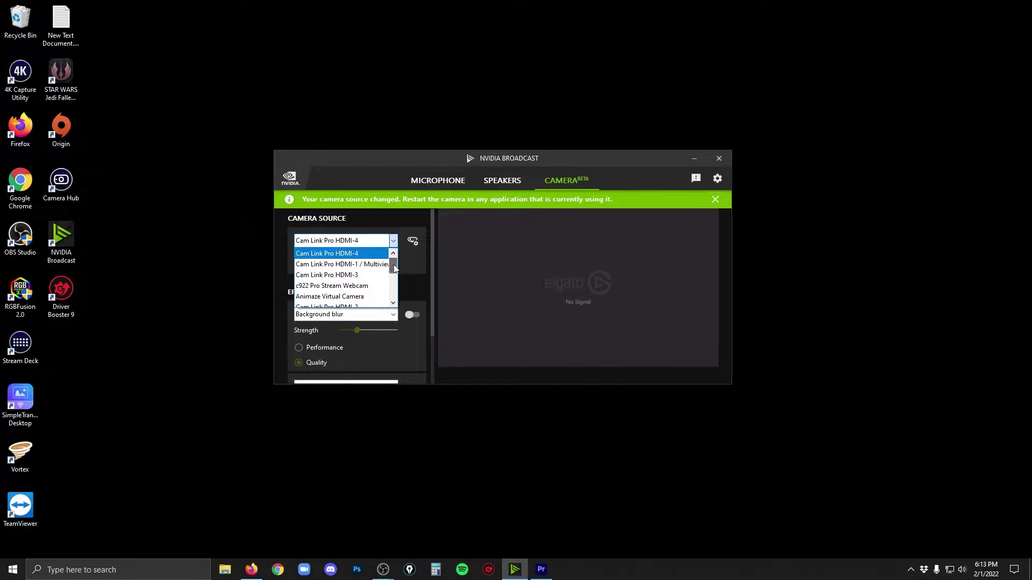
{"action": "scroll", "coordinate": [395, 279], "scroll_direction": "down", "scroll_amount": 2}
{"action": "scroll", "coordinate": [394, 278], "scroll_direction": "down", "scroll_amount": 3}
{"action": "scroll", "coordinate": [394, 278], "scroll_direction": "up", "scroll_amount": 2}
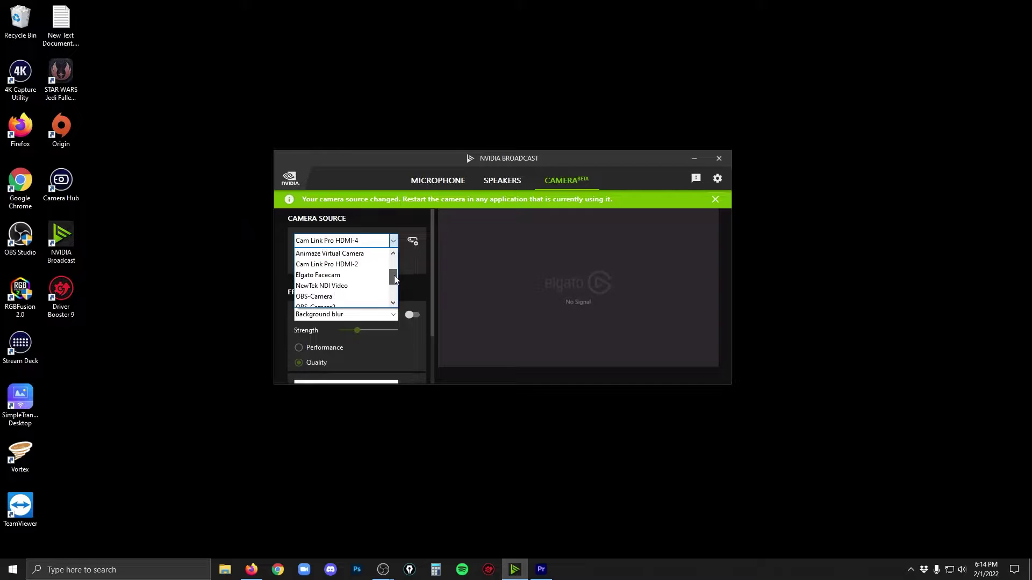
{"action": "left_click", "coordinate": [349, 276]}
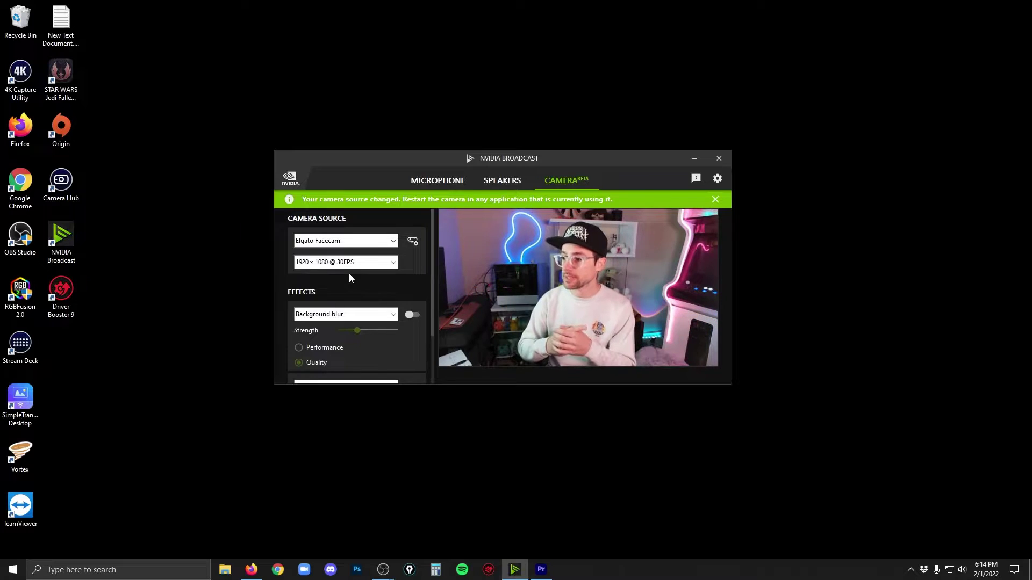
{"action": "left_click", "coordinate": [394, 263]}
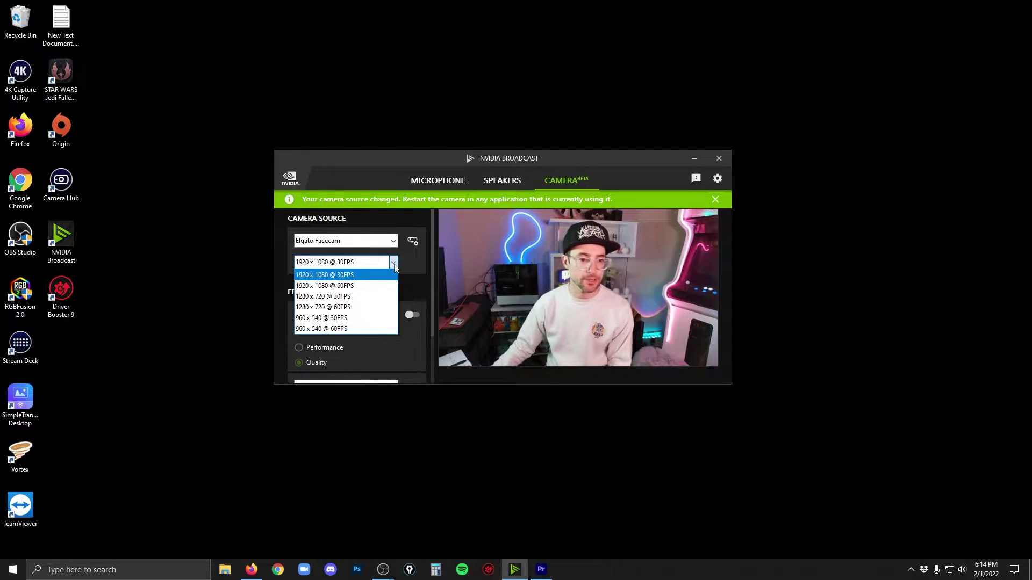
{"action": "left_click", "coordinate": [365, 288]}
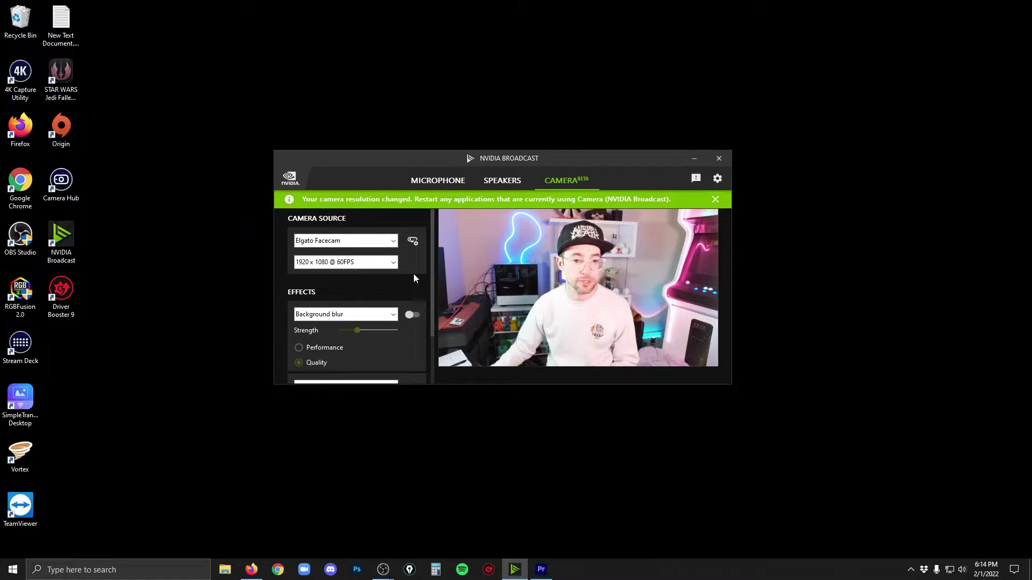
In the Facecam's camera control properties, disable automatic exposure and set the exposure to -10.
{"action": "left_click", "coordinate": [416, 242]}
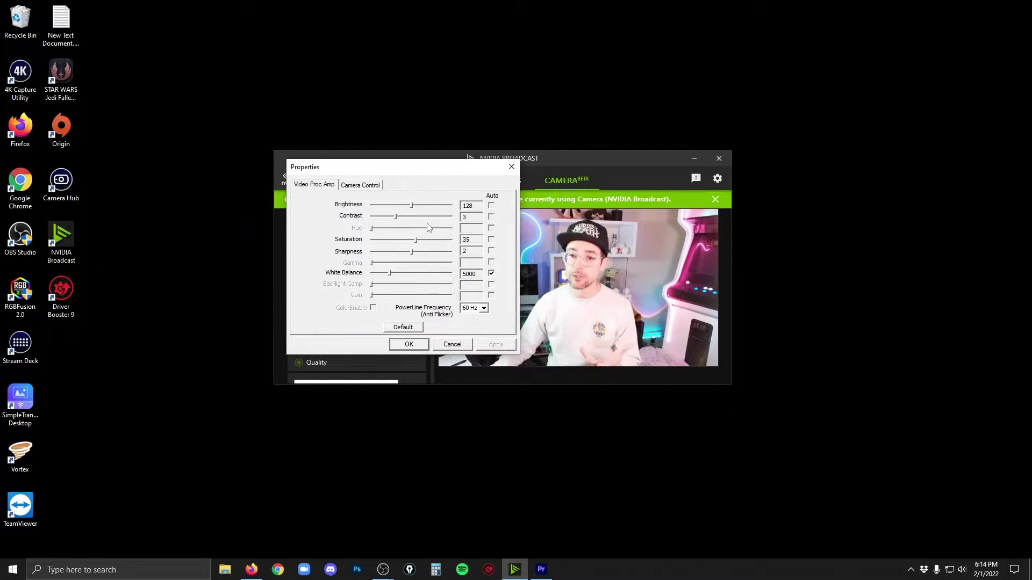
{"action": "left_click_drag", "start_coordinate": [417, 173], "coordinate": [313, 189]}
{"action": "left_click", "coordinate": [263, 202]}
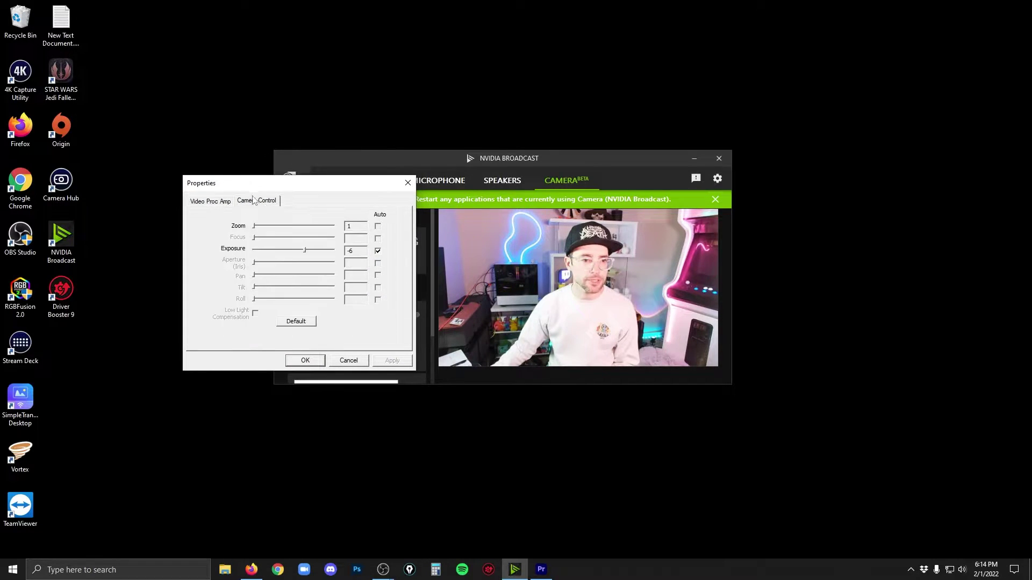
{"action": "left_click", "coordinate": [378, 252]}
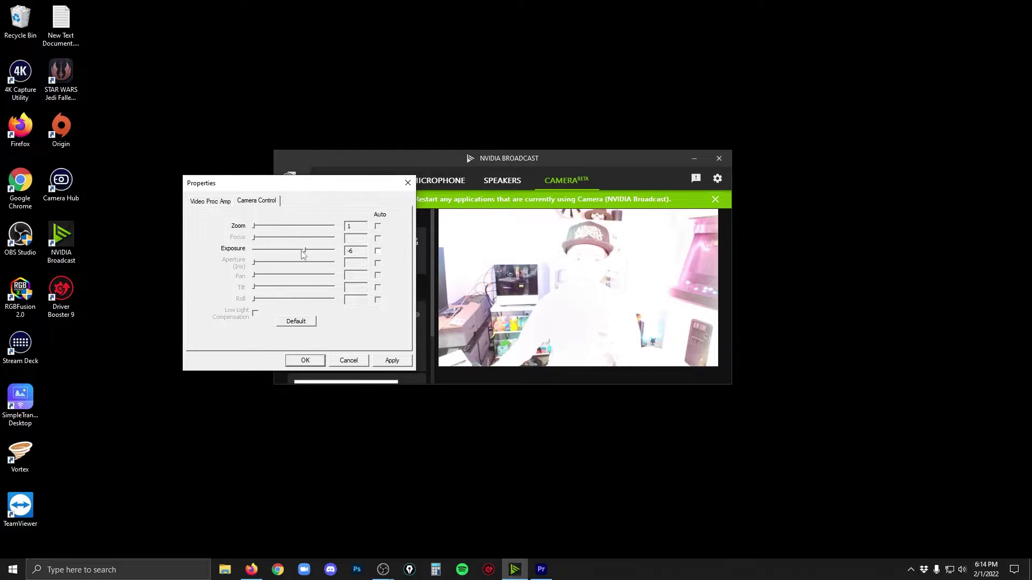
{"action": "left_click_drag", "start_coordinate": [304, 255], "coordinate": [279, 254]}
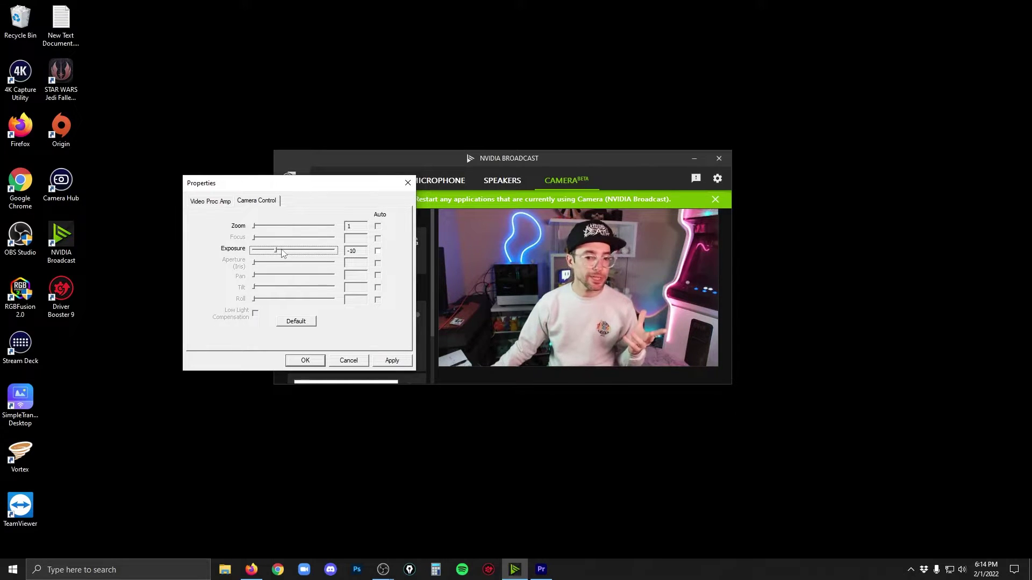
{"action": "left_click", "coordinate": [379, 252]}
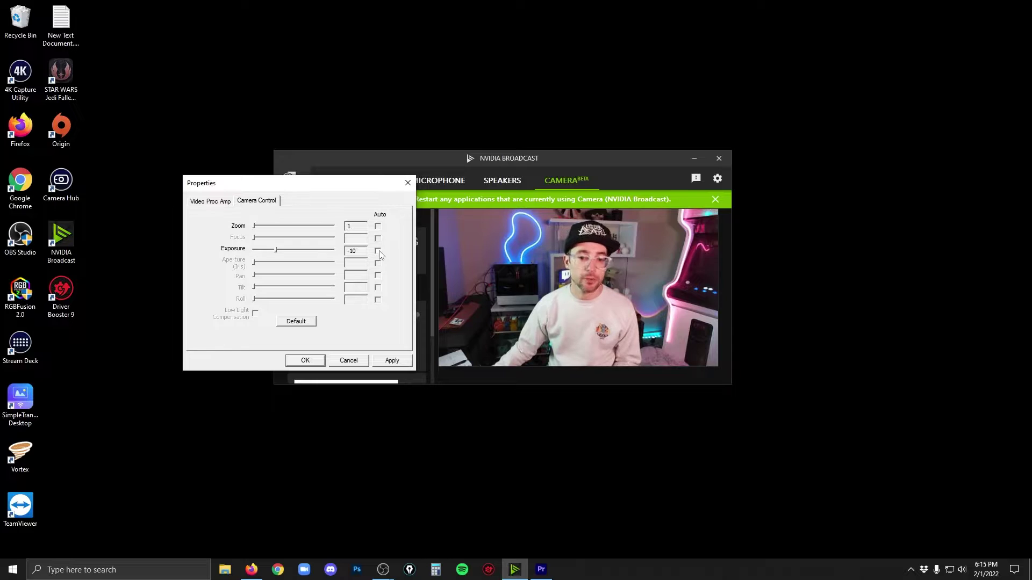
Set the camera's brightness to 156, contrast to 4 and manual white balance to 5100, and accept the properties.
{"action": "left_click", "coordinate": [228, 204]}
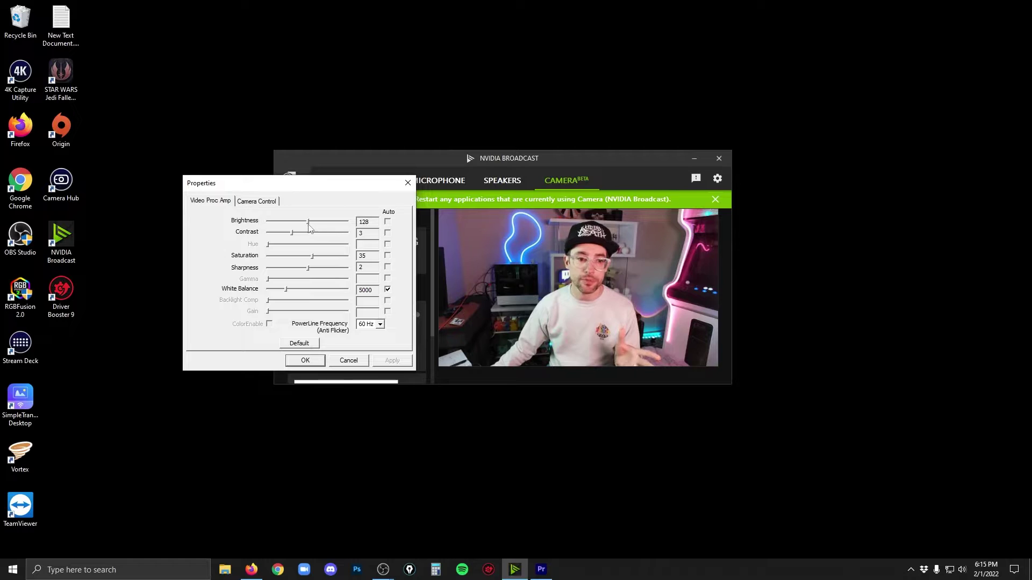
{"action": "mouse_move", "coordinate": [308, 222]}
{"action": "left_mouse_down"}
{"action": "mouse_move", "coordinate": [320, 221]}
{"action": "mouse_move", "coordinate": [302, 234]}
{"action": "left_mouse_up"}
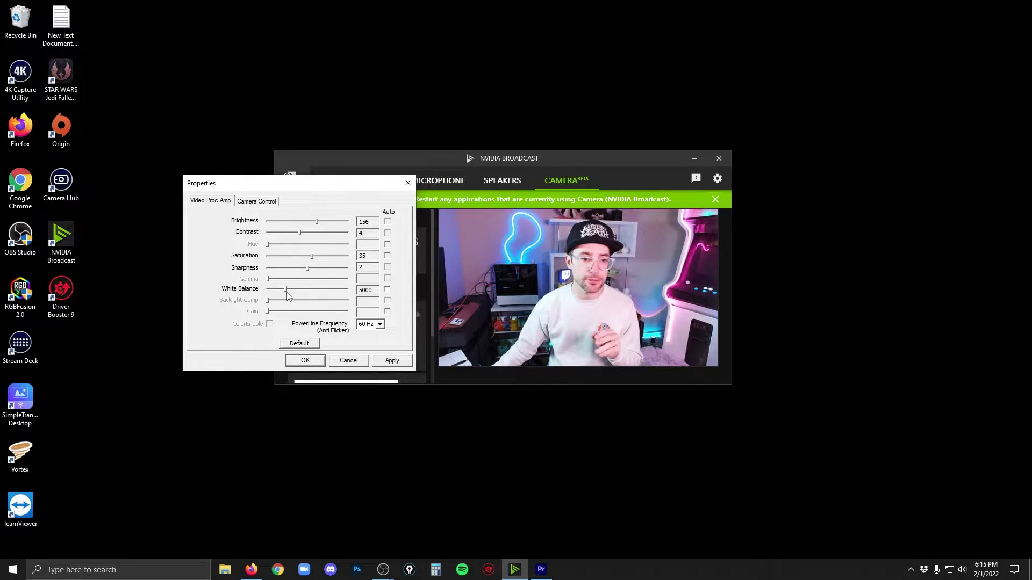
{"action": "mouse_move", "coordinate": [286, 293]}
{"action": "left_mouse_down"}
{"action": "mouse_move", "coordinate": [309, 291]}
{"action": "mouse_move", "coordinate": [295, 291]}
{"action": "left_mouse_up"}
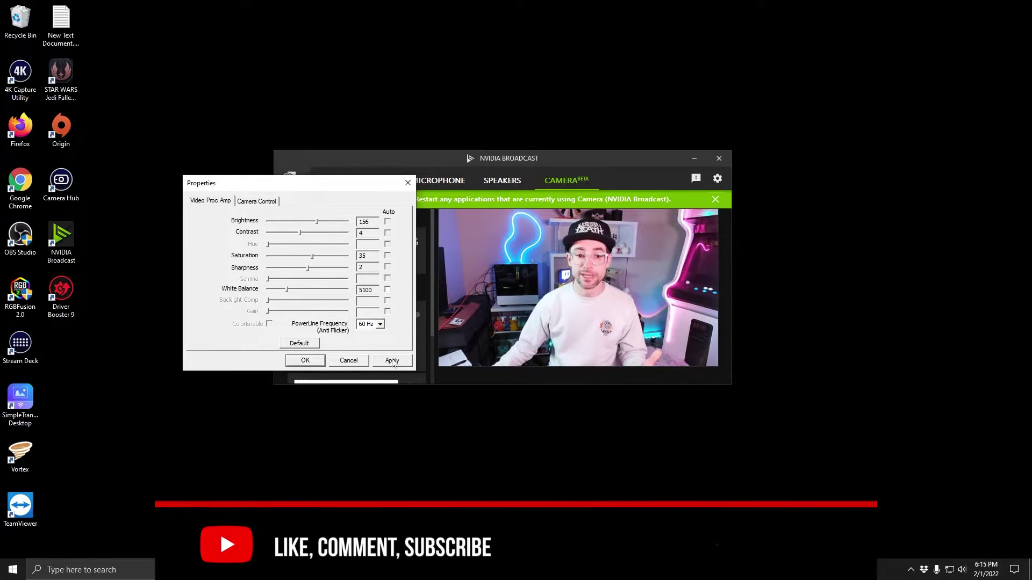
{"action": "left_click", "coordinate": [304, 361]}
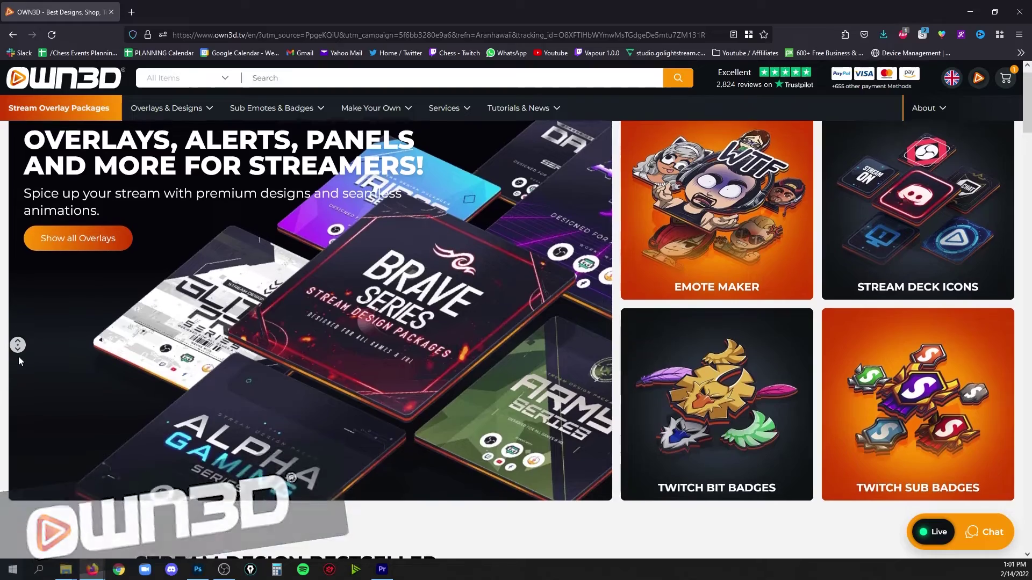
Switch to the OWN3D shop in the browser and open the ArcadePro stream overlay package.
{"action": "scroll", "coordinate": [18, 357], "scroll_direction": "down", "scroll_amount": 3}
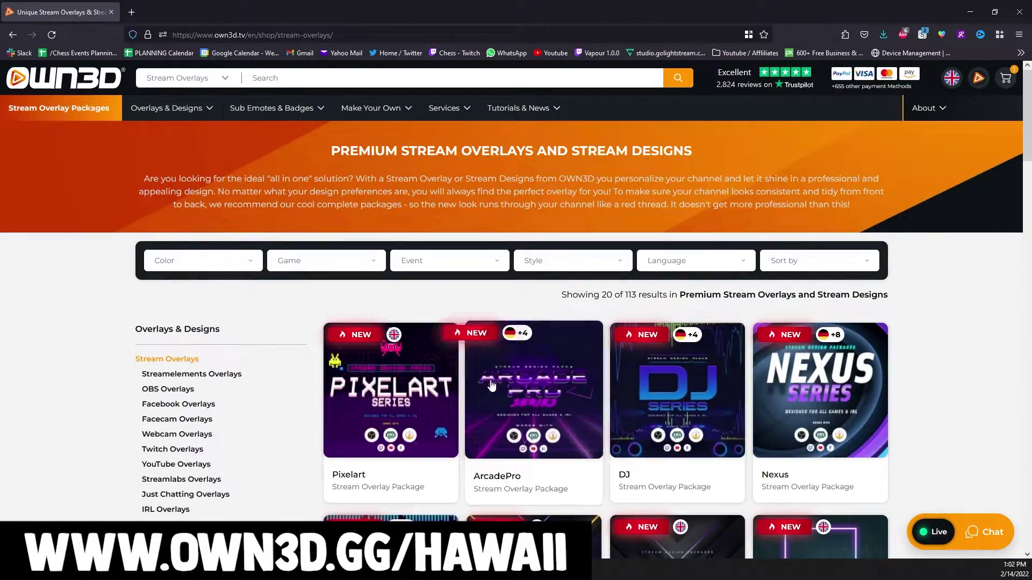
{"action": "left_click", "coordinate": [491, 384]}
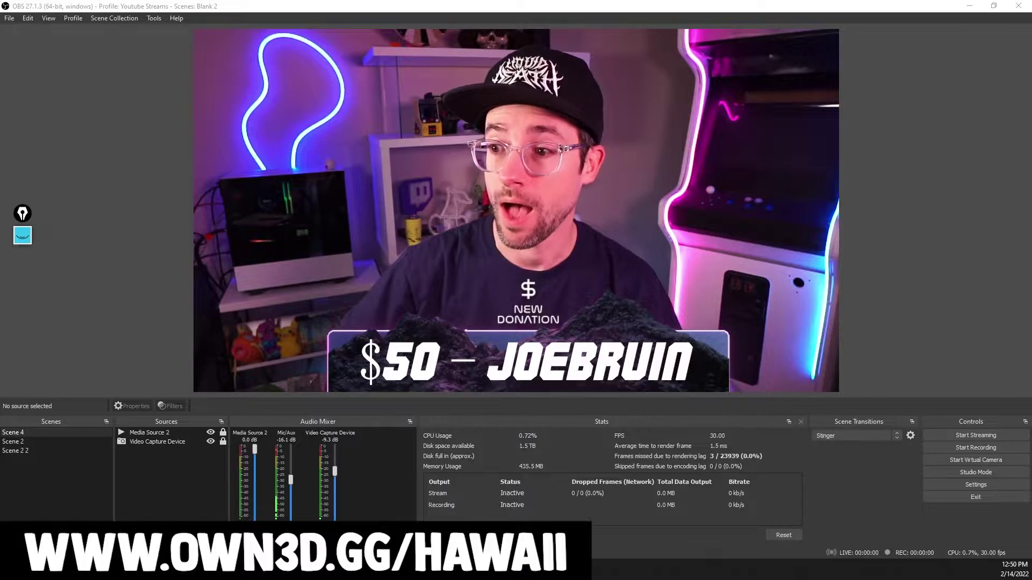
{"action": "middle_click", "coordinate": [17, 345]}
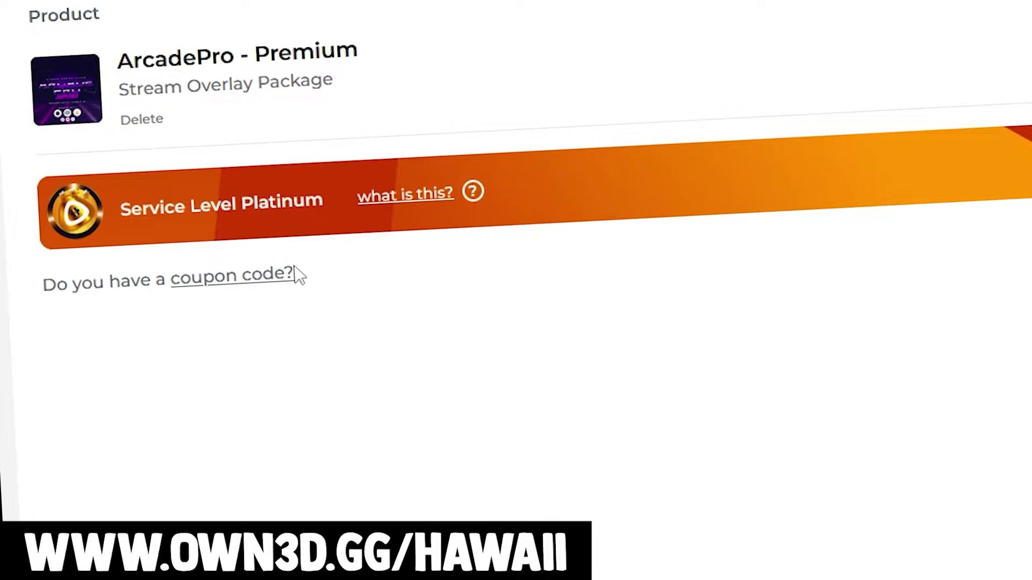
Enter the coupon code HAWAII for the ArcadePro - Premium package in the OWN3D cart.
{"action": "left_click", "coordinate": [140, 295]}
{"action": "left_click", "coordinate": [199, 329]}
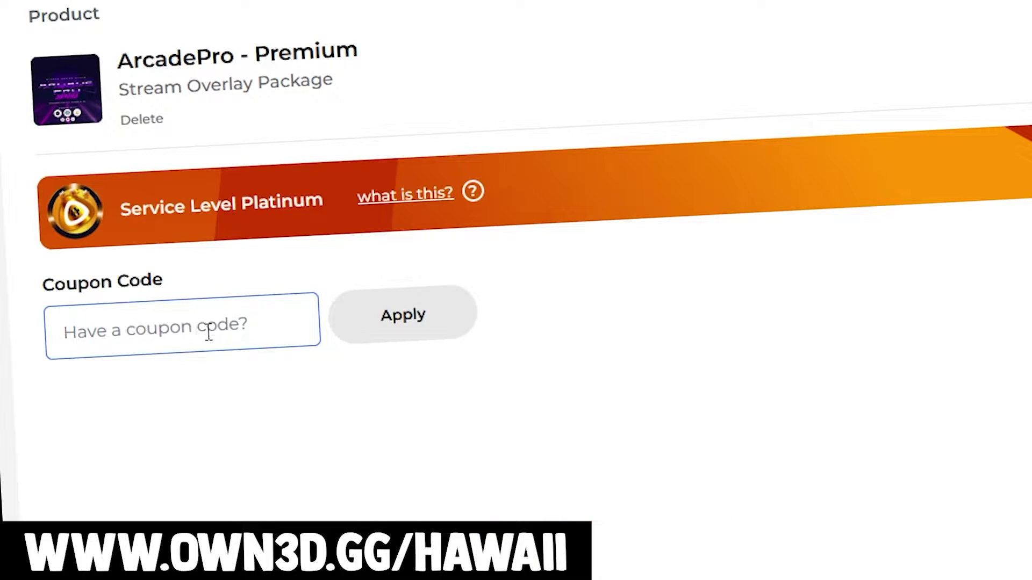
{"action": "type", "text": "HAWAII"}
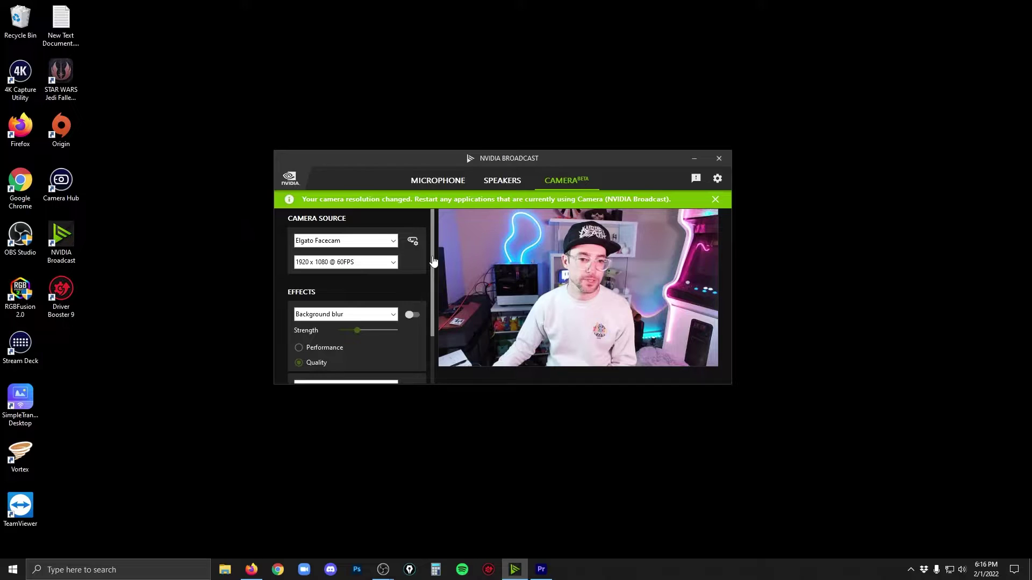
Switch to NVIDIA Broadcast and enable the Background blur effect for the camera.
{"action": "left_click_drag", "start_coordinate": [431, 257], "coordinate": [433, 337]}
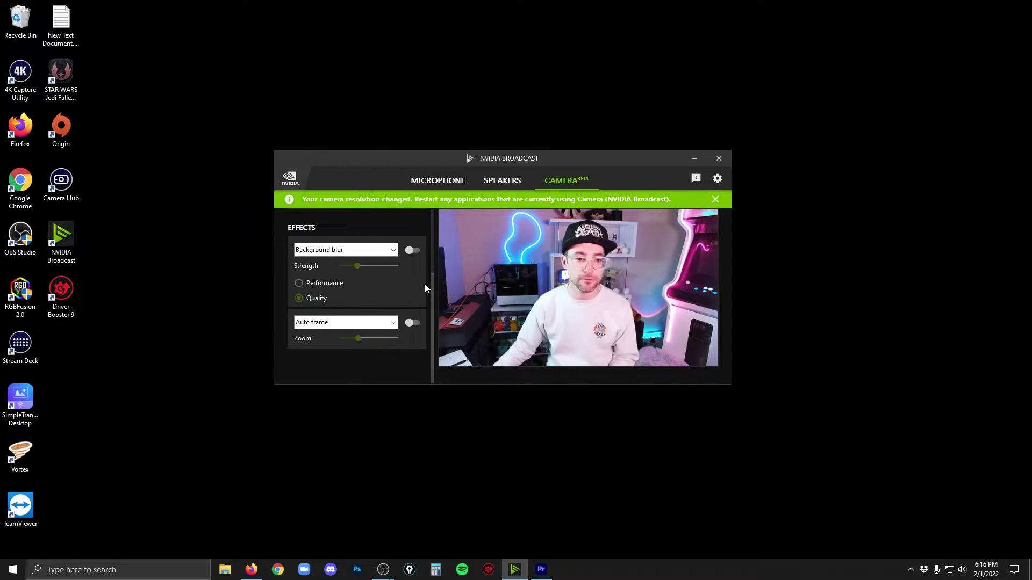
{"action": "left_click", "coordinate": [373, 251]}
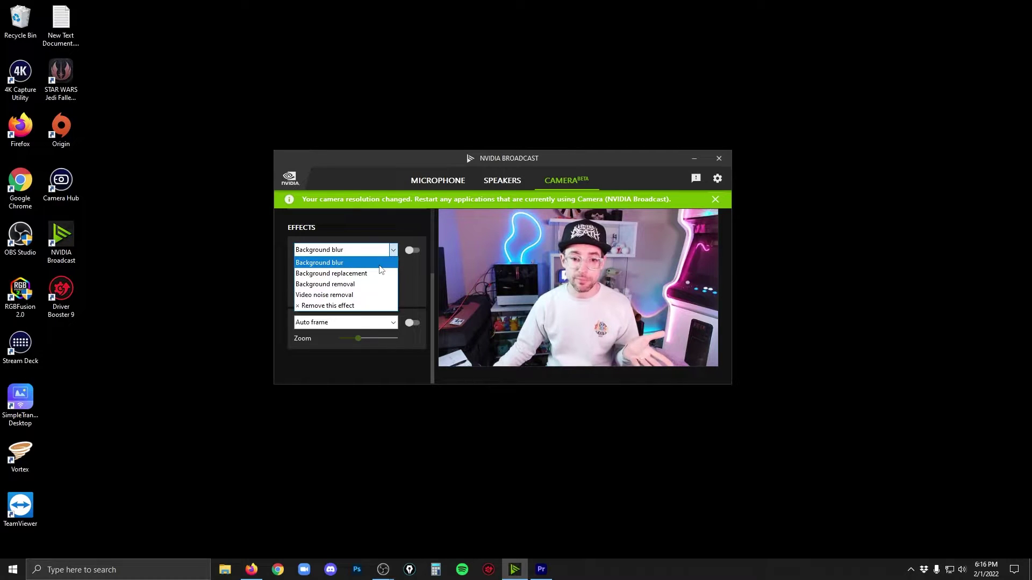
{"action": "left_click", "coordinate": [344, 263]}
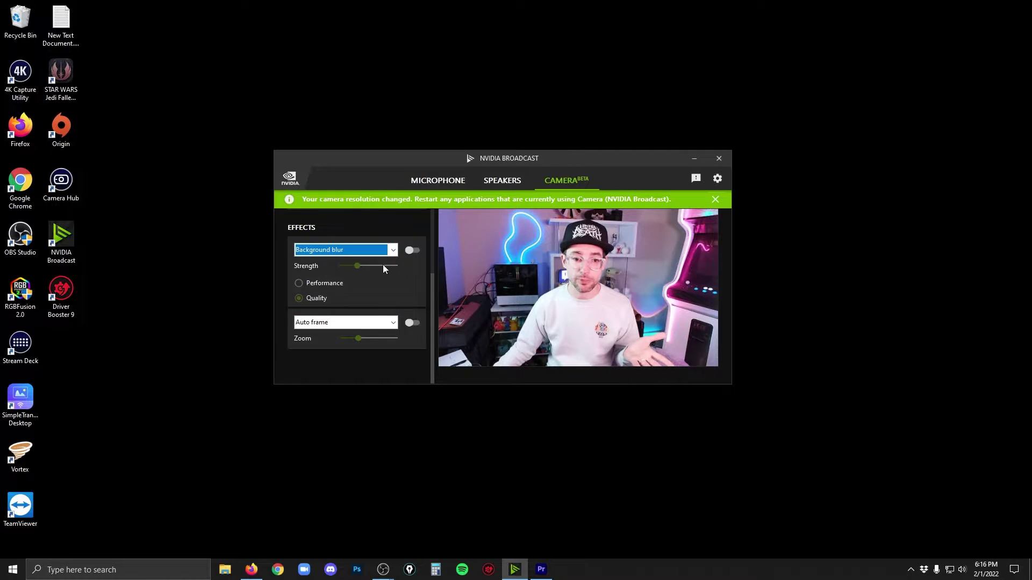
{"action": "left_click", "coordinate": [413, 251]}
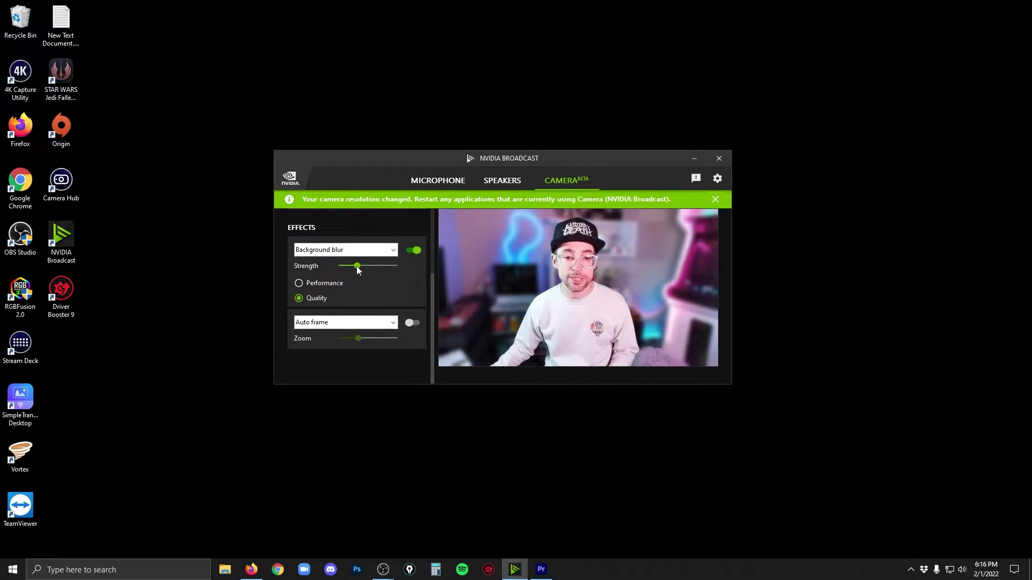
Try the maximum blur strength, reduce it to the minimum, and toggle Background blur off and on to compare.
{"action": "left_click_drag", "start_coordinate": [359, 269], "coordinate": [360, 270]}
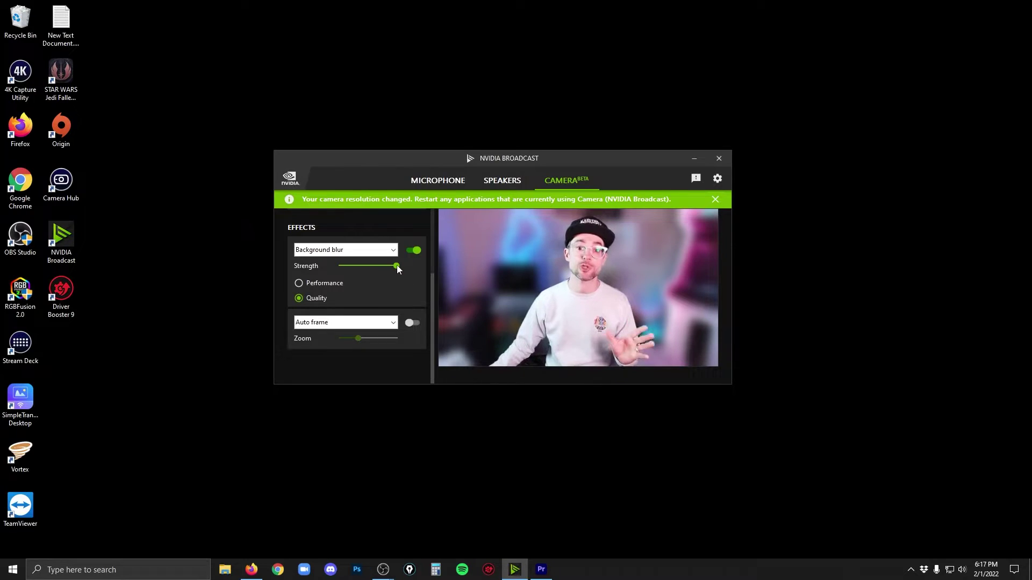
{"action": "left_click_drag", "start_coordinate": [397, 266], "coordinate": [331, 267]}
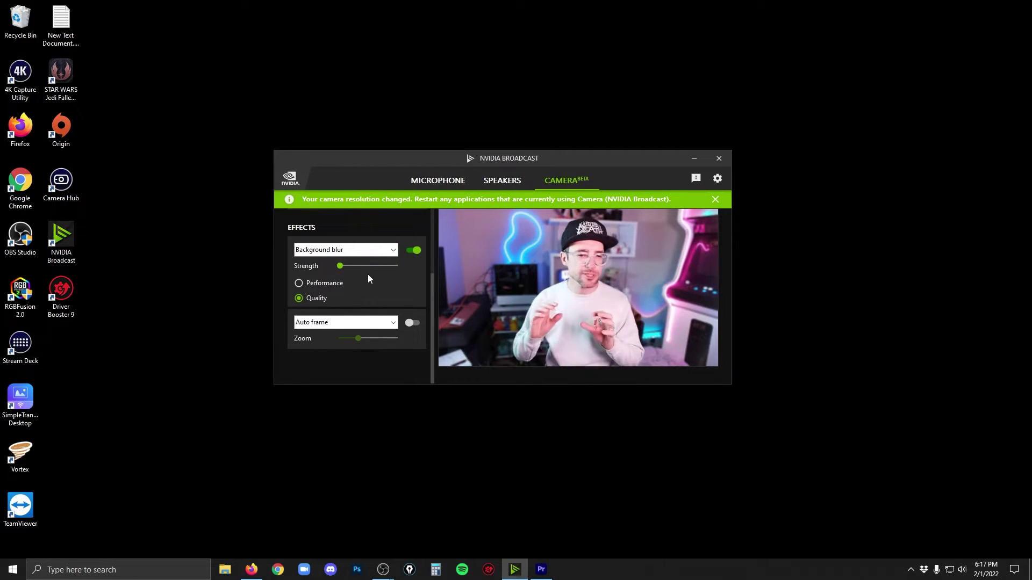
{"action": "left_click", "coordinate": [413, 252]}
{"action": "left_click", "coordinate": [413, 251]}
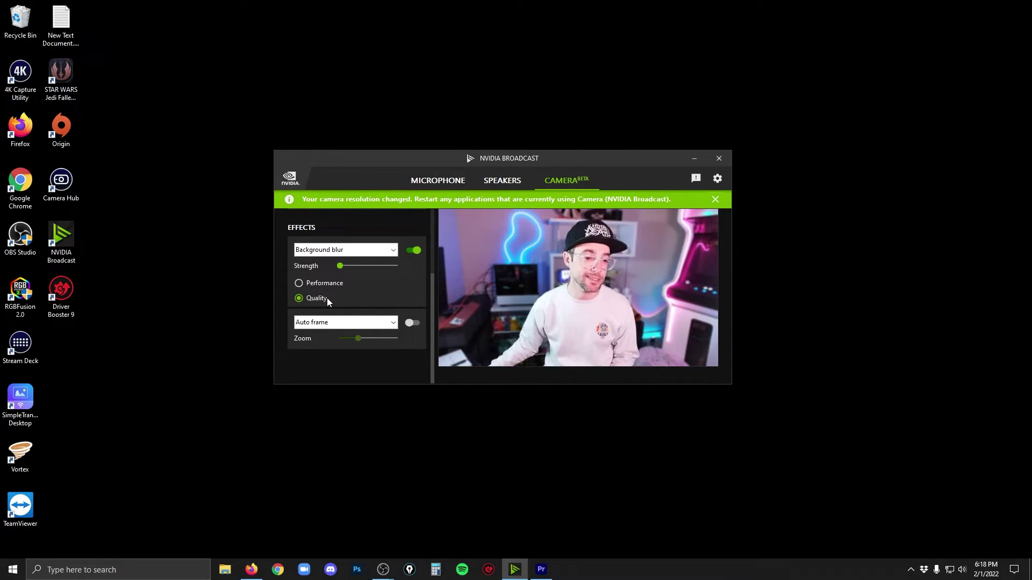
Change the effect to Background replacement and load FideGP2022-IMG1.png from the FIDE Grand Prix Images folder as the background.
{"action": "left_click", "coordinate": [363, 251]}
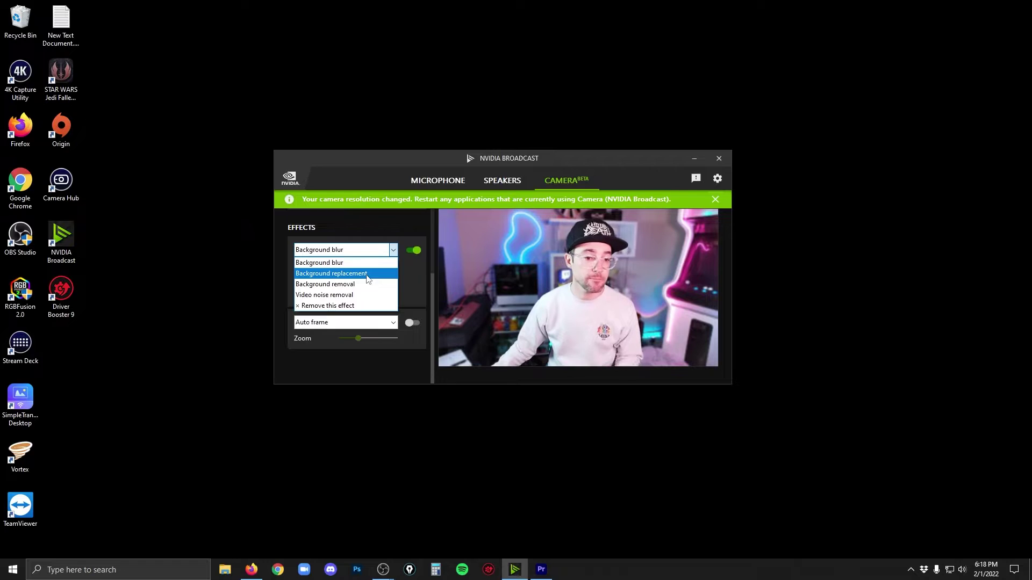
{"action": "left_click", "coordinate": [367, 274]}
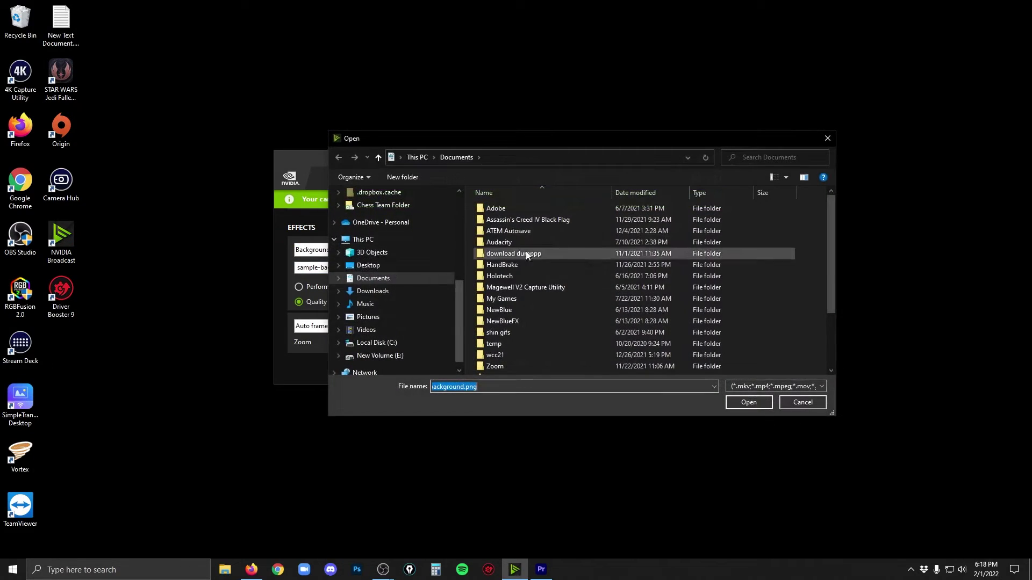
{"action": "scroll", "coordinate": [392, 258], "scroll_direction": "up", "scroll_amount": 4}
{"action": "left_click", "coordinate": [392, 269]}
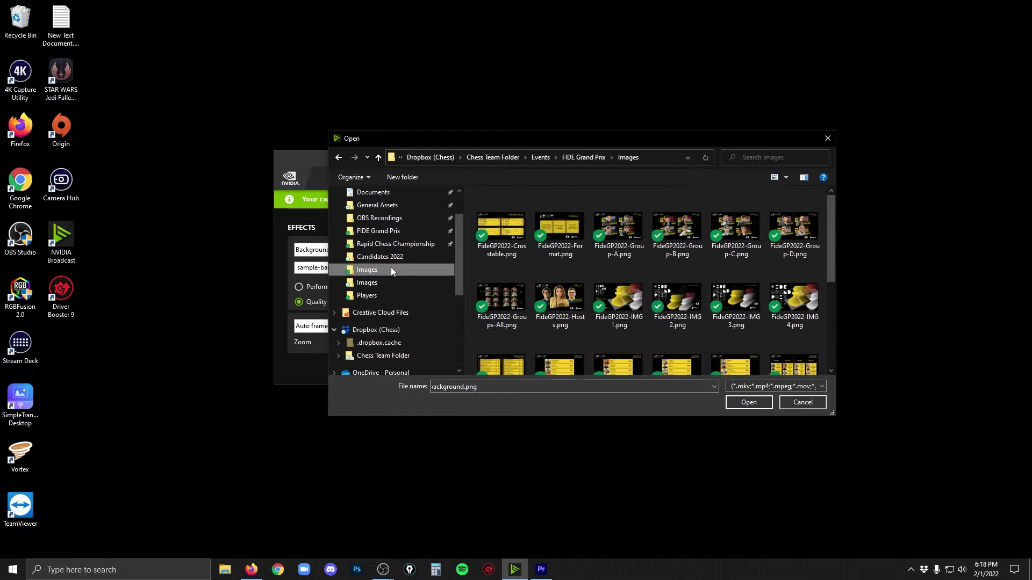
{"action": "double_click", "coordinate": [617, 292]}
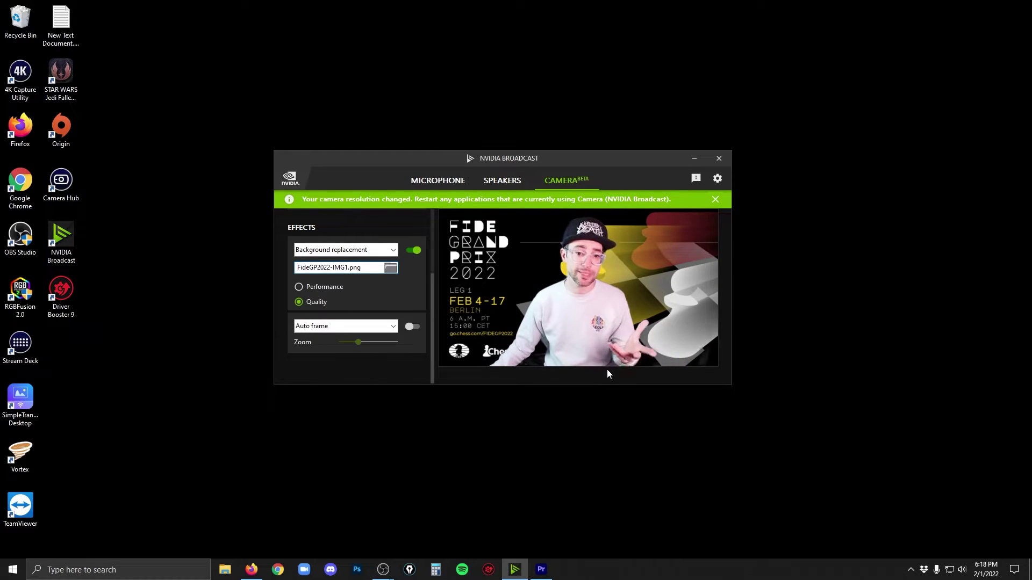
Change the camera effect from Background replacement to Background removal.
{"action": "left_click", "coordinate": [349, 250]}
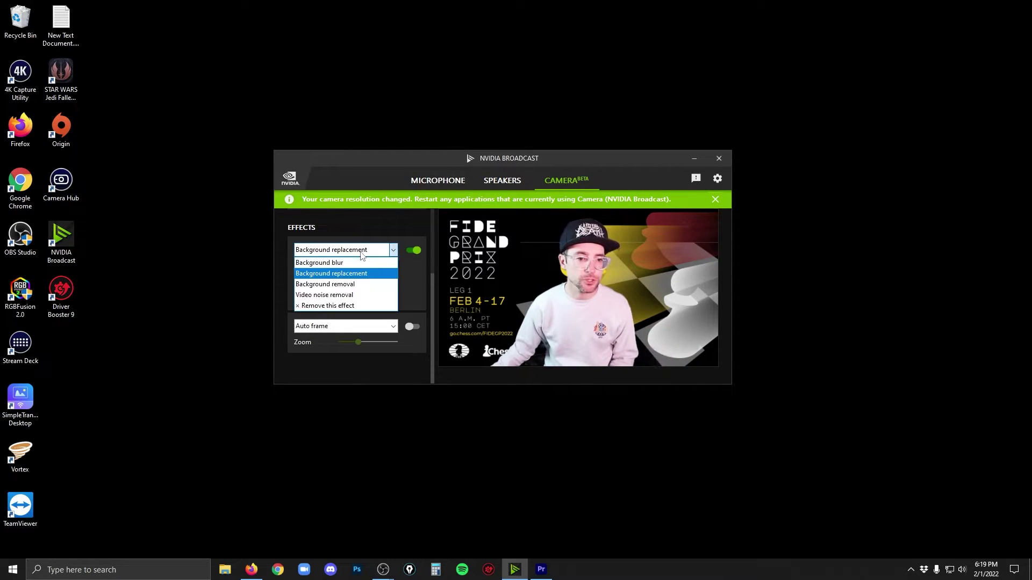
{"action": "left_click", "coordinate": [357, 284]}
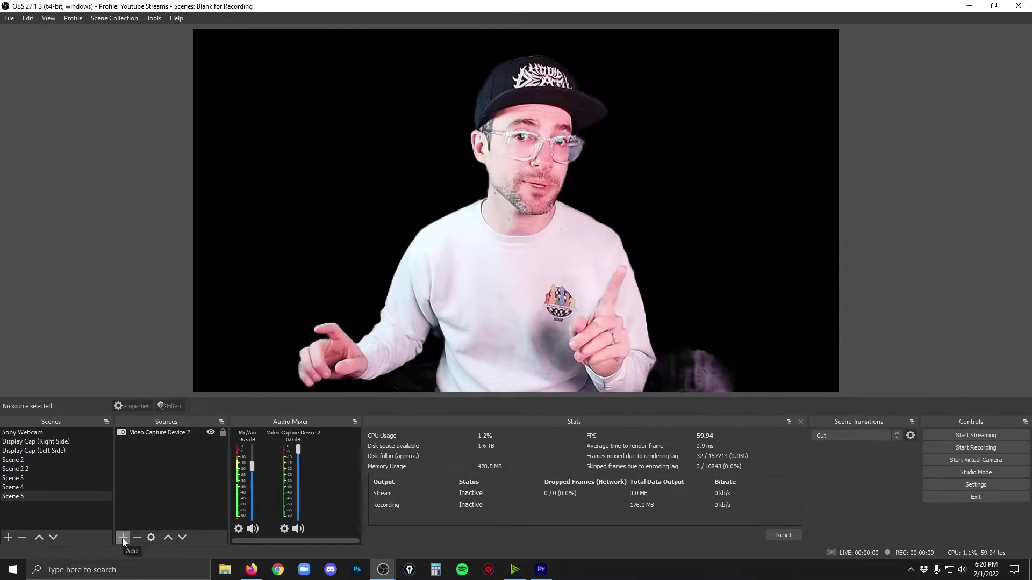
Add an Image source using FideGP2022-IMG1.png and place it beneath Video Capture Device 2 in Scene 5.
{"action": "left_click", "coordinate": [123, 538]}
{"action": "left_click", "coordinate": [169, 395]}
{"action": "left_click", "coordinate": [543, 357]}
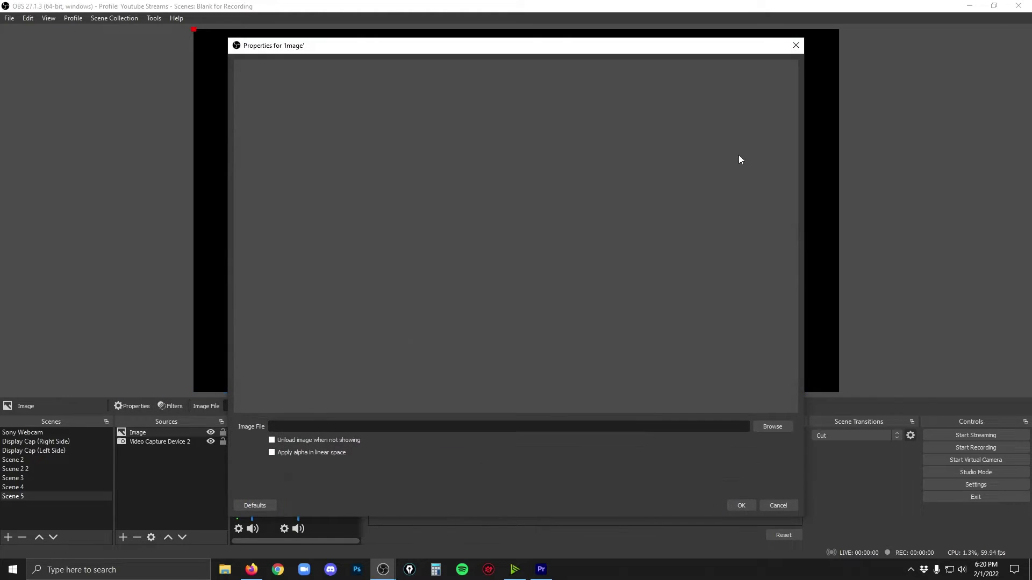
{"action": "left_click", "coordinate": [773, 426]}
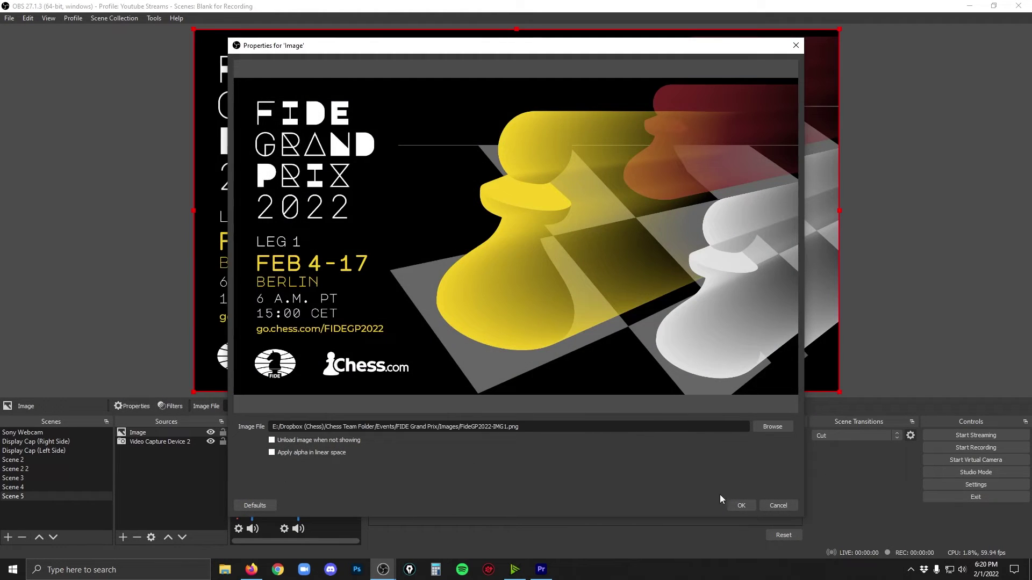
{"action": "left_click", "coordinate": [742, 506]}
{"action": "left_click_drag", "start_coordinate": [161, 433], "coordinate": [162, 445]}
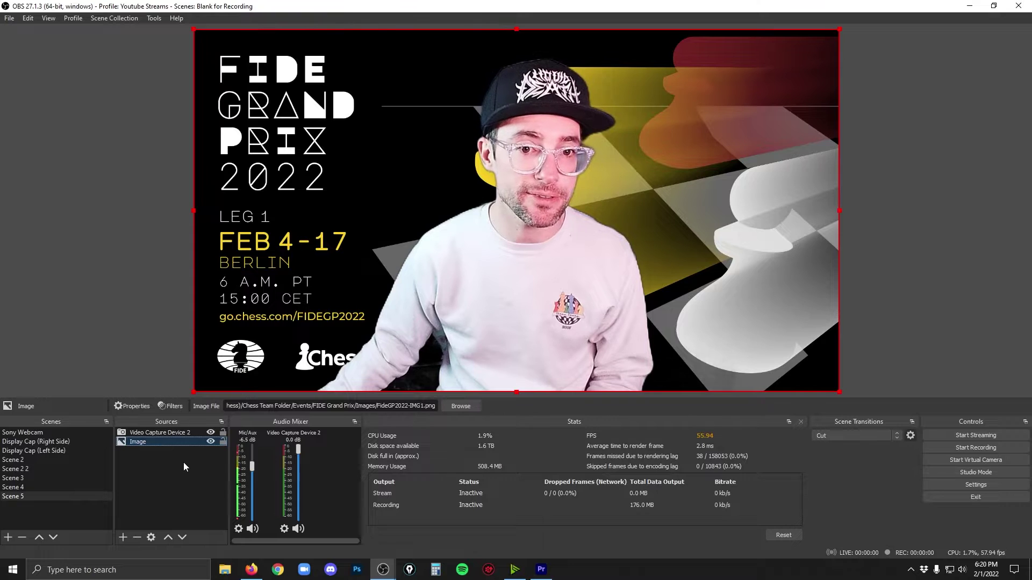
{"action": "left_click", "coordinate": [184, 467]}
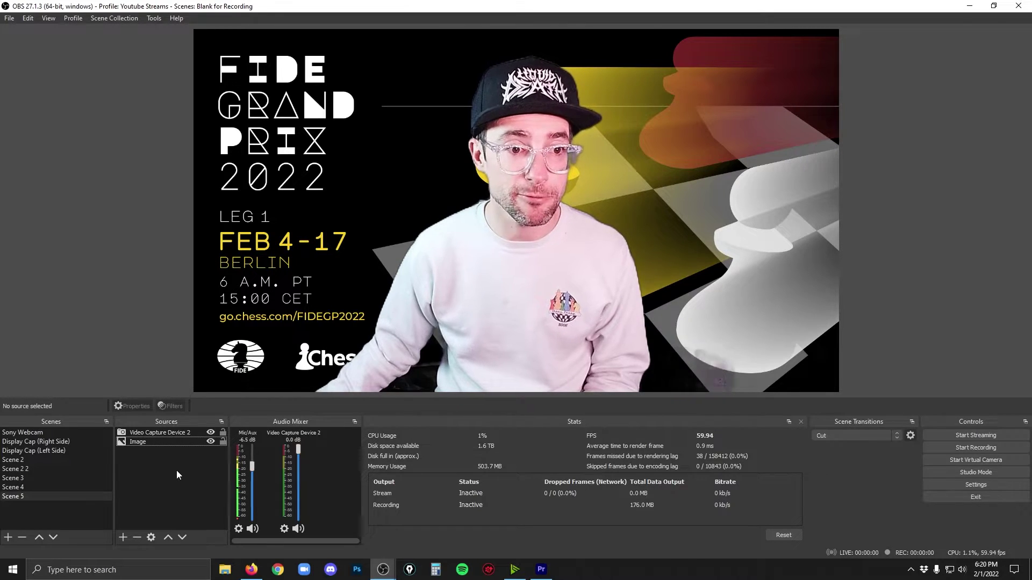
Add a looping Media Source using Bubbly Reveal (Greens).webm from the Without Sound folder and move it beneath Video Capture Device 2.
{"action": "left_click", "coordinate": [125, 538]}
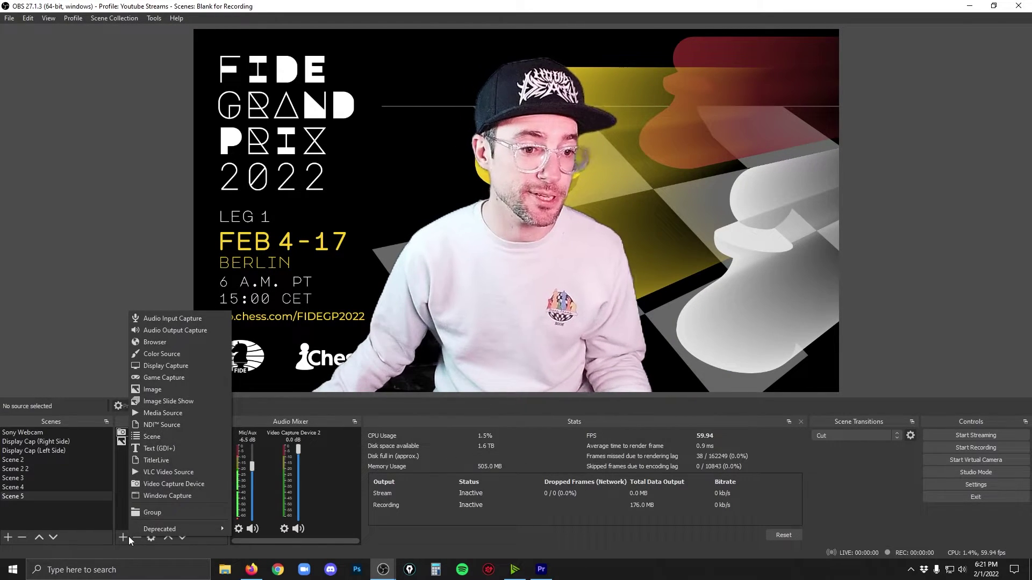
{"action": "left_click", "coordinate": [162, 413]}
{"action": "left_click", "coordinate": [547, 358]}
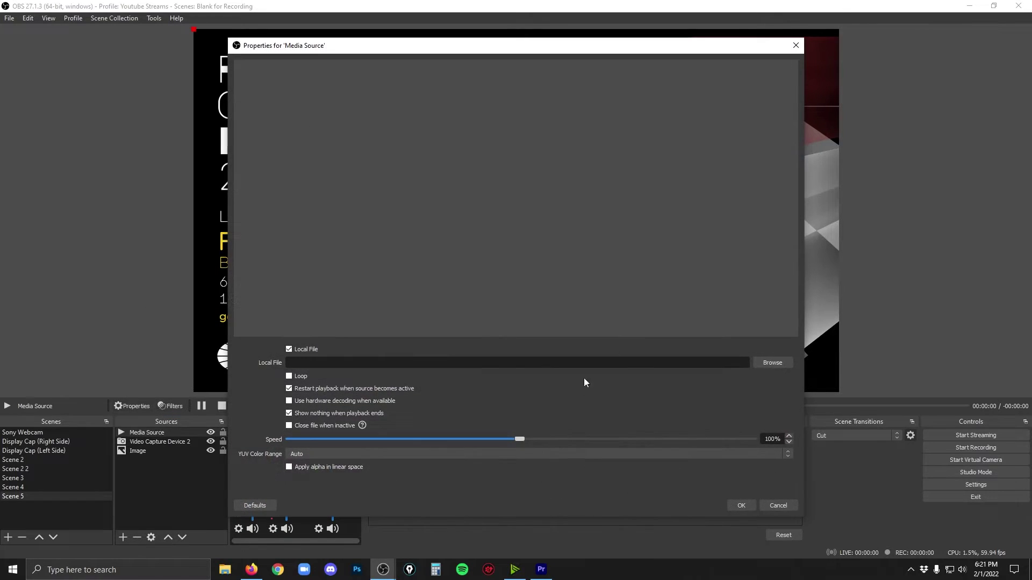
{"action": "left_click", "coordinate": [765, 361]}
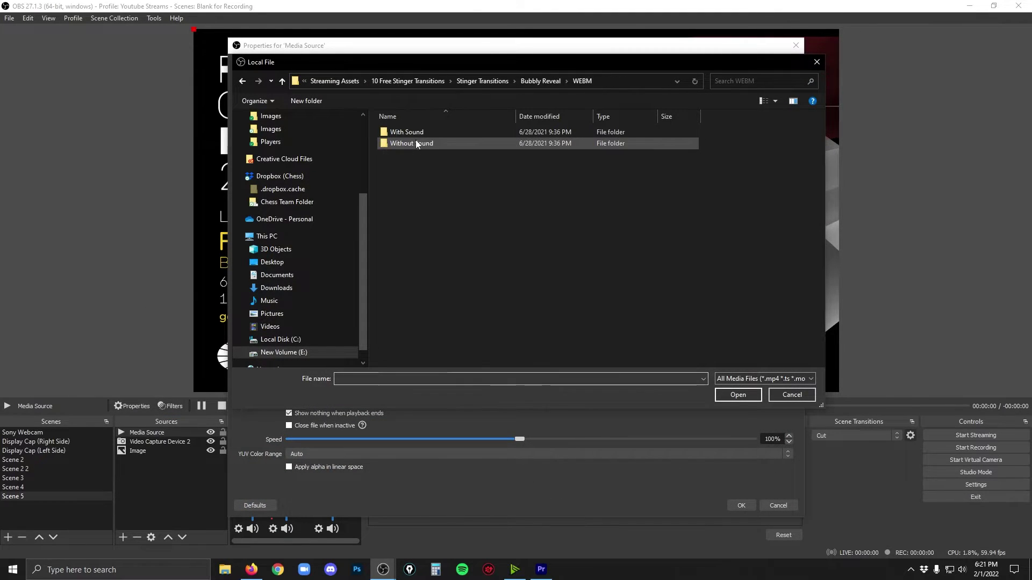
{"action": "double_click", "coordinate": [415, 143]}
{"action": "double_click", "coordinate": [472, 148]}
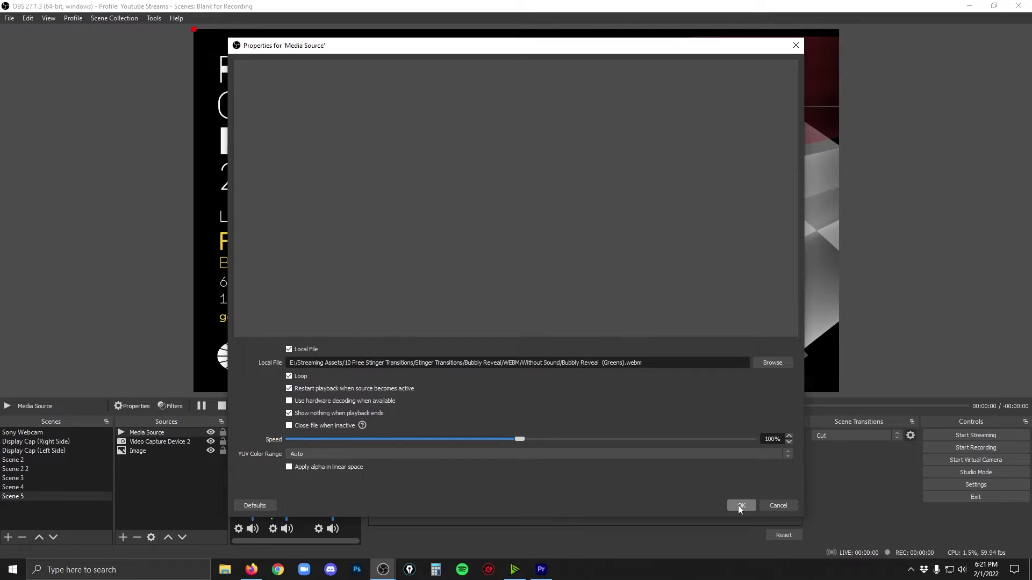
{"action": "left_click", "coordinate": [740, 505]}
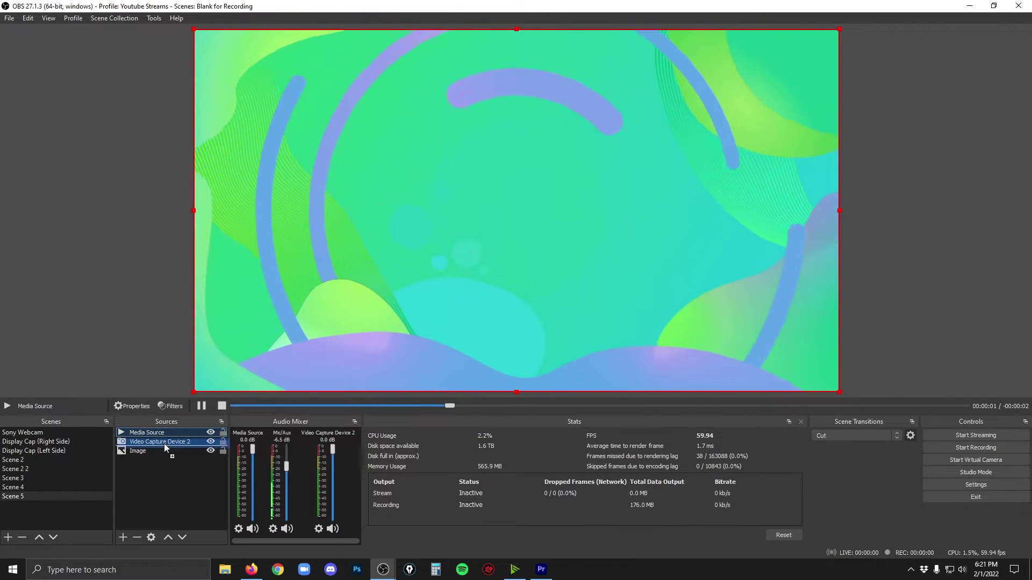
{"action": "left_click_drag", "start_coordinate": [163, 444], "coordinate": [163, 444]}
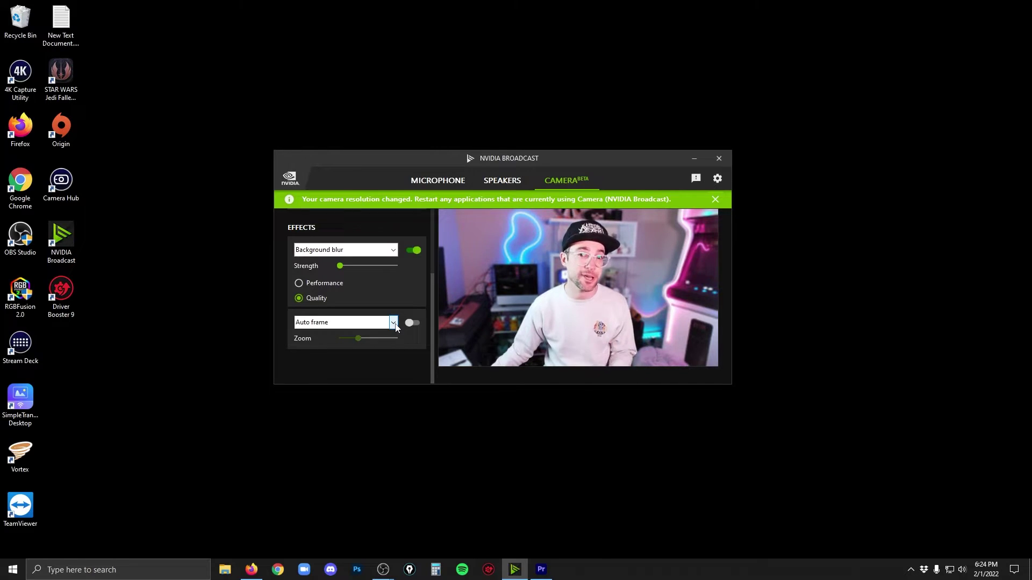
Enable the Auto frame effect in NVIDIA Broadcast and try closer and wider zoom levels, finishing at about a quarter of the range.
{"action": "left_click", "coordinate": [414, 324]}
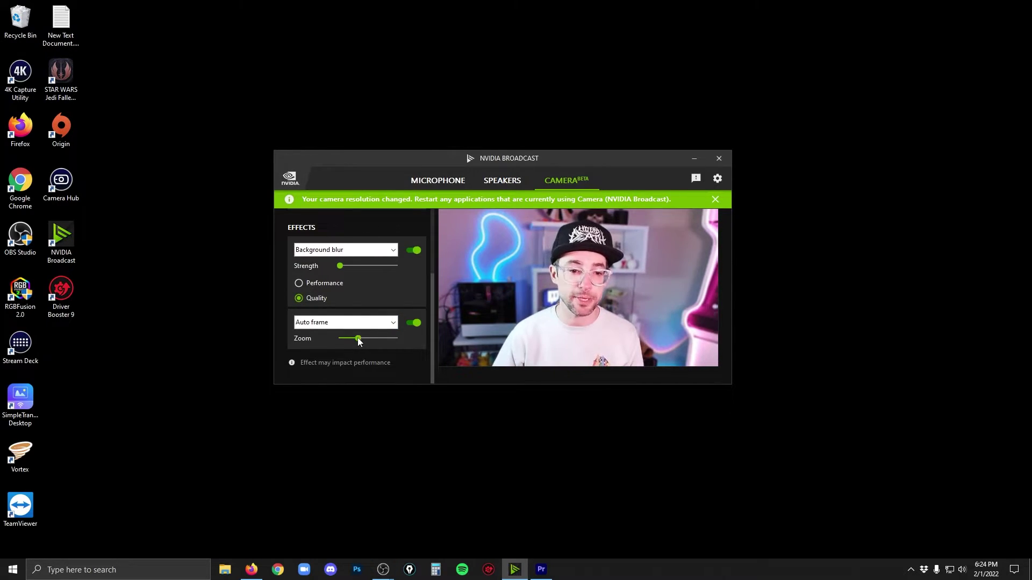
{"action": "left_click_drag", "start_coordinate": [341, 340], "coordinate": [369, 339]}
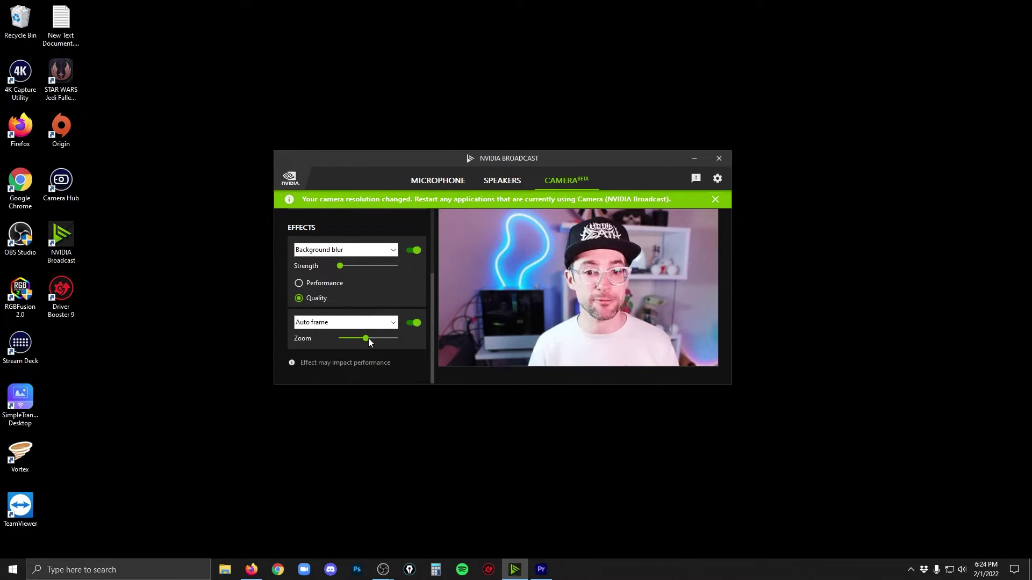
{"action": "left_click_drag", "start_coordinate": [369, 337], "coordinate": [342, 338]}
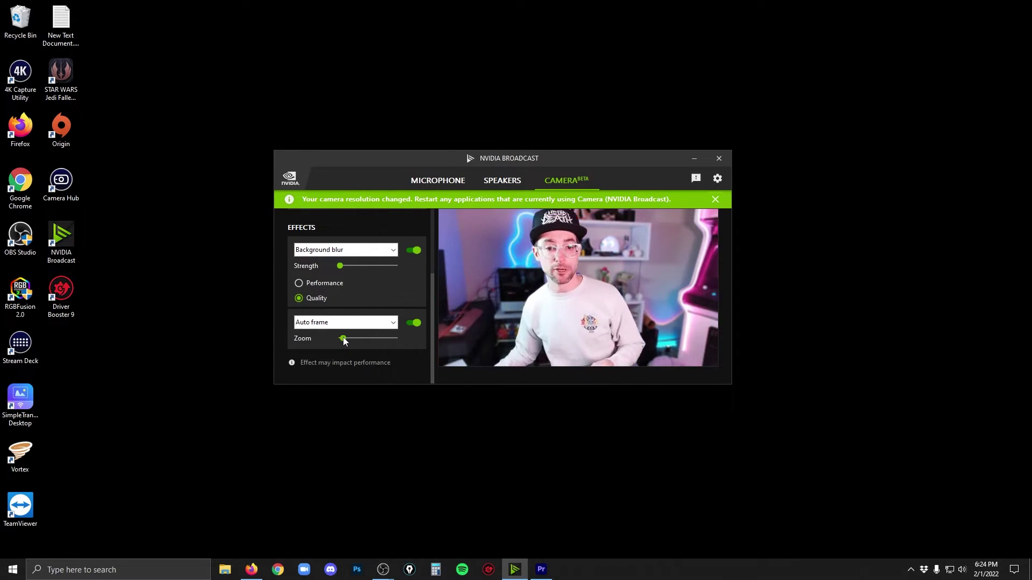
{"action": "left_click_drag", "start_coordinate": [343, 339], "coordinate": [355, 339]}
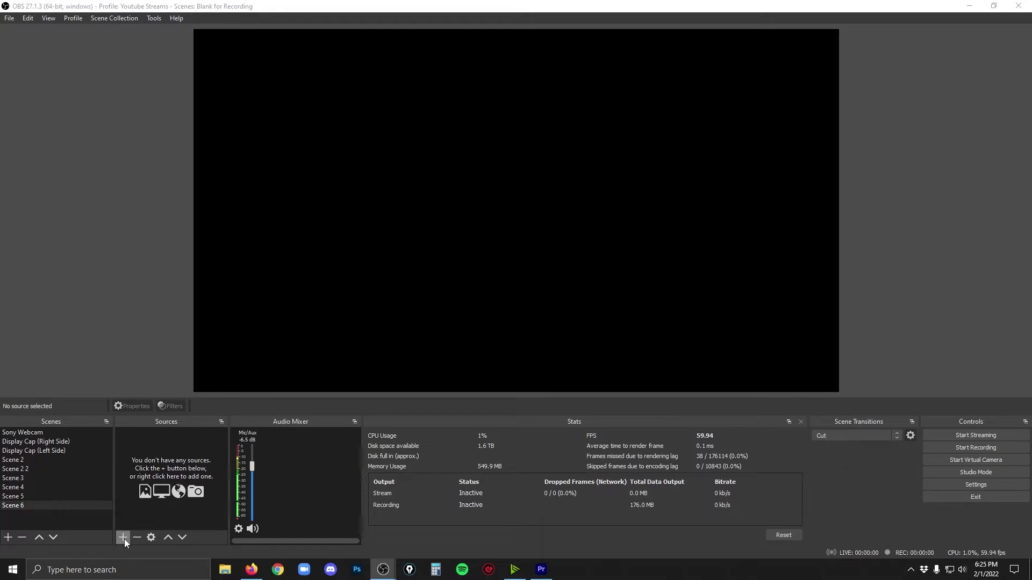
Add a Video Capture Device source named "nvidia cam" to Scene 6 and set its device to Camera (NVIDIA Broadcast).
{"action": "left_click", "coordinate": [123, 538]}
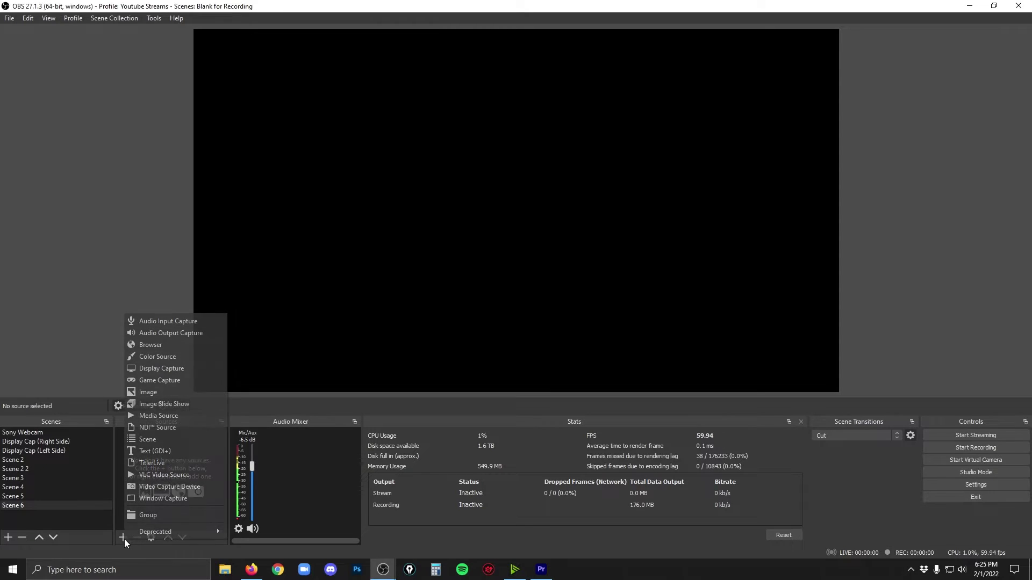
{"action": "left_click", "coordinate": [156, 487]}
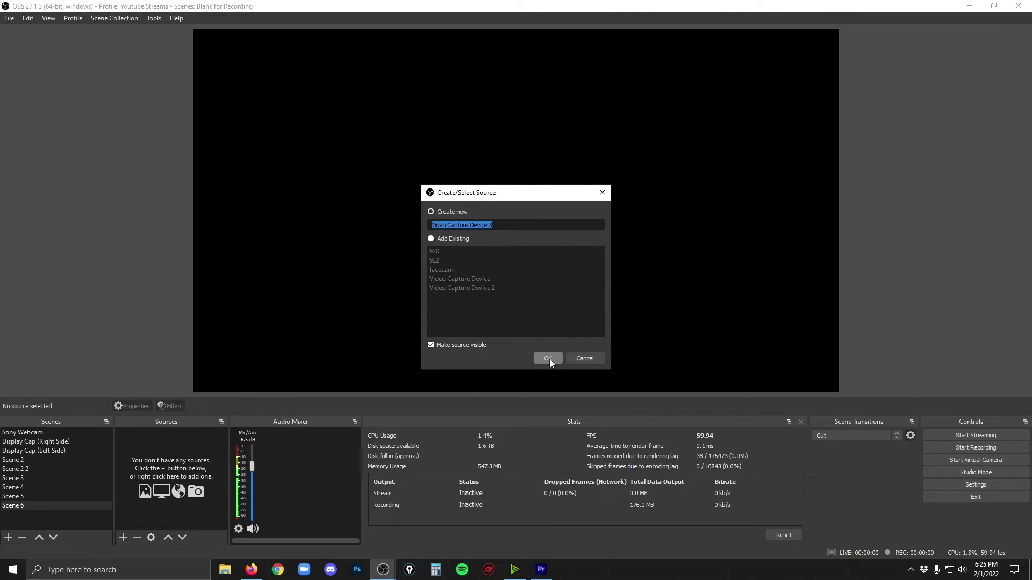
{"action": "type", "text": "nv"}
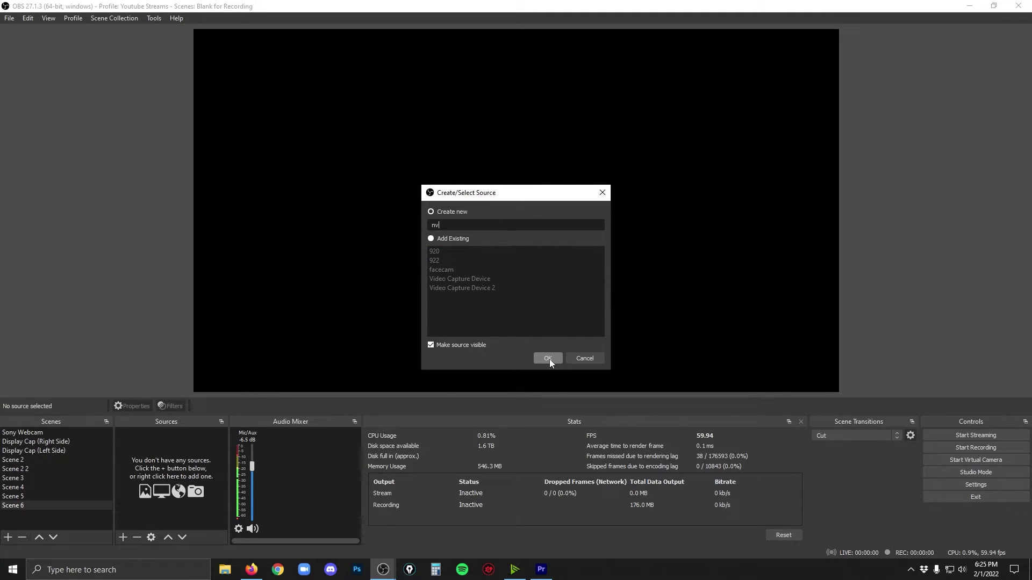
{"action": "type", "text": "idia cam"}
{"action": "left_click", "coordinate": [548, 358]}
{"action": "left_click", "coordinate": [508, 340]}
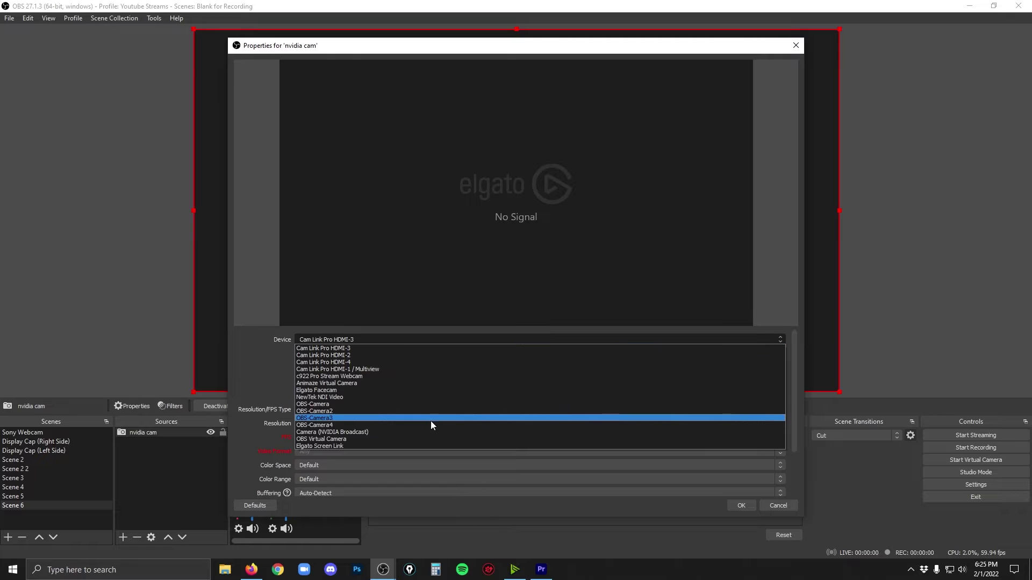
{"action": "left_click", "coordinate": [372, 432]}
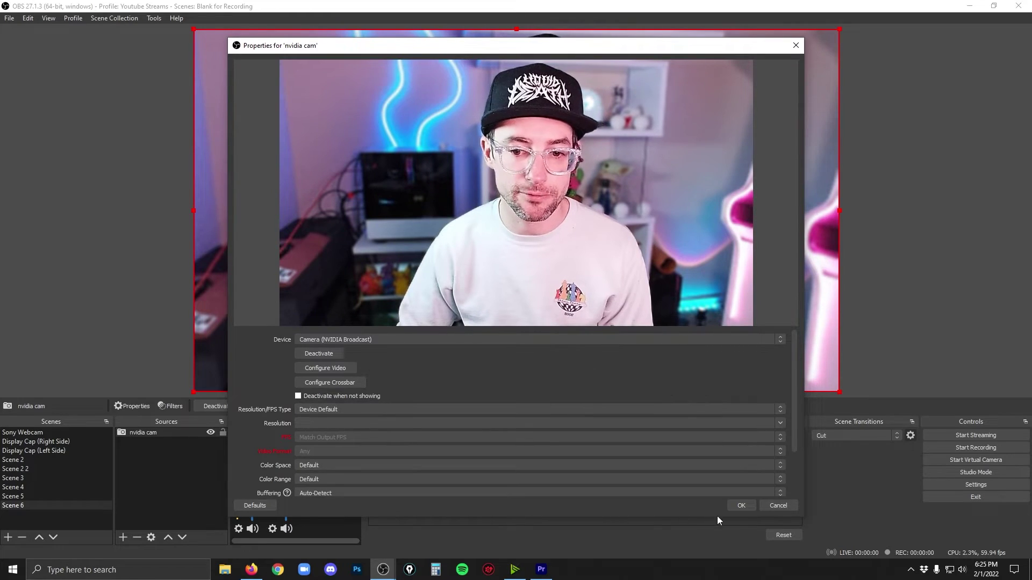
{"action": "left_click", "coordinate": [742, 505]}
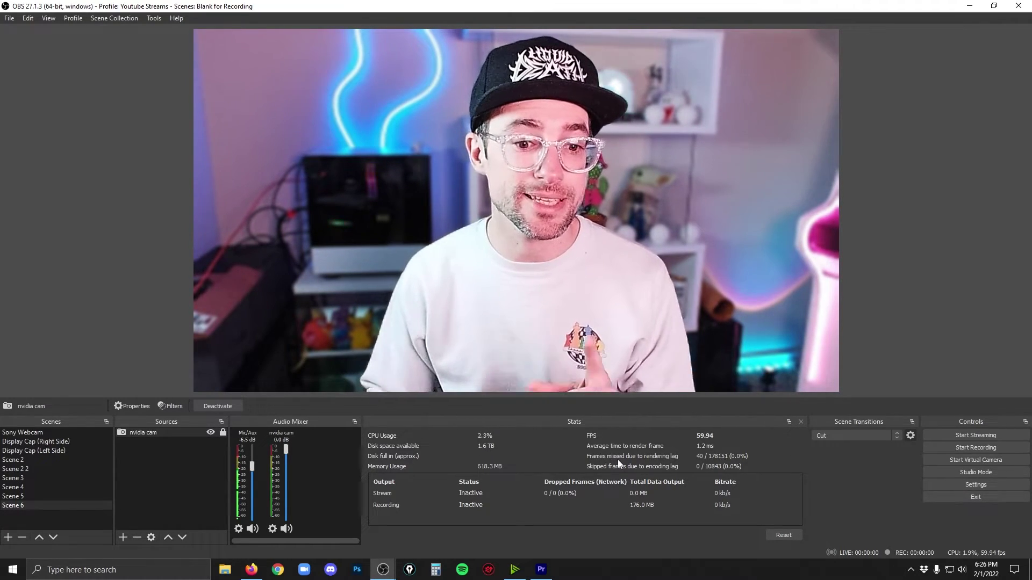
Switch to NVIDIA Broadcast, move its window clear of most of the OBS preview, and turn off Auto frame.
{"action": "left_click", "coordinate": [514, 569]}
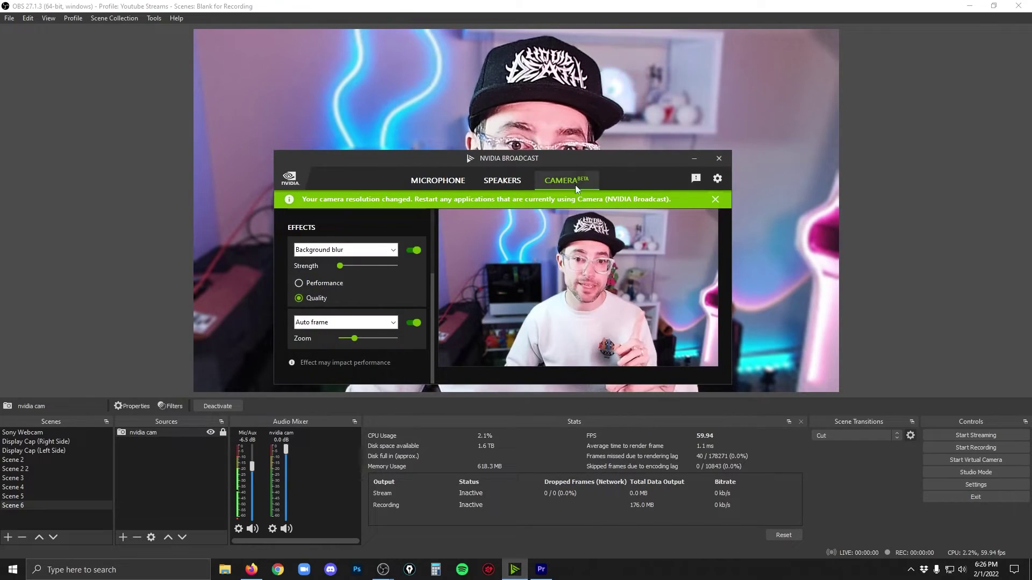
{"action": "left_click_drag", "start_coordinate": [588, 158], "coordinate": [851, 305]}
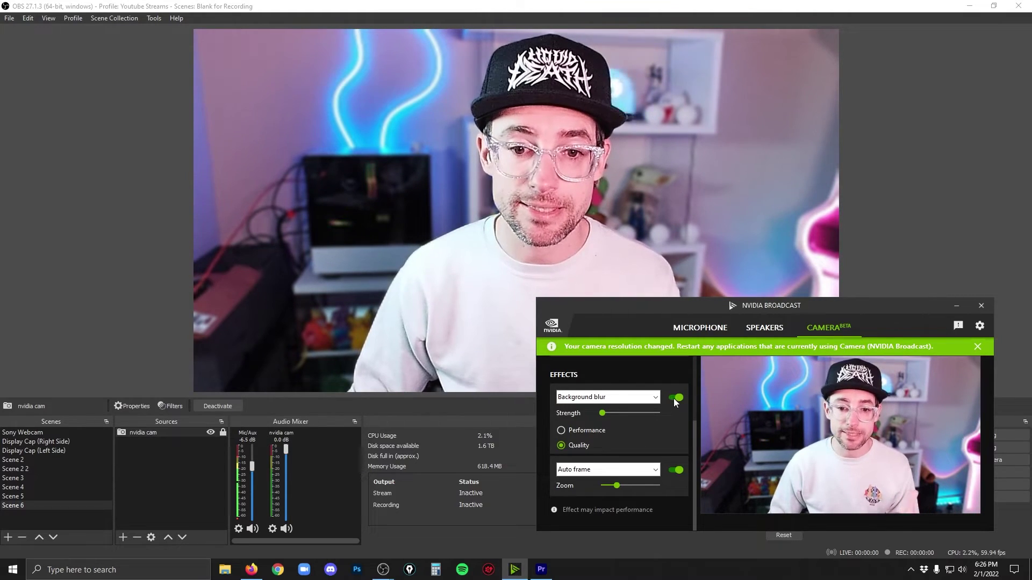
{"action": "left_click", "coordinate": [676, 471]}
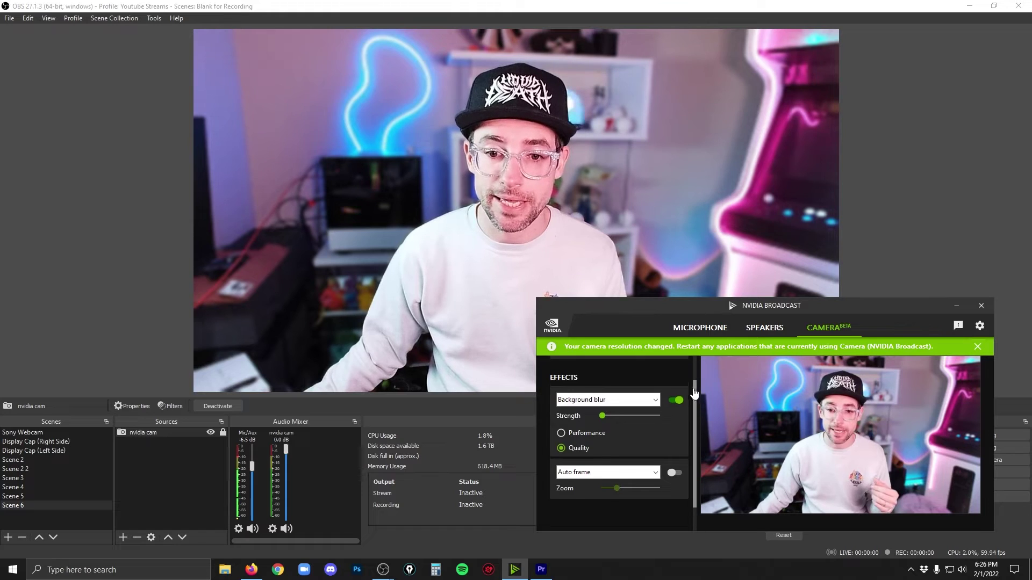
Review the Elgato Facecam's image properties, such as brightness, contrast and white balance, without changing them.
{"action": "left_click_drag", "start_coordinate": [694, 430], "coordinate": [692, 379]}
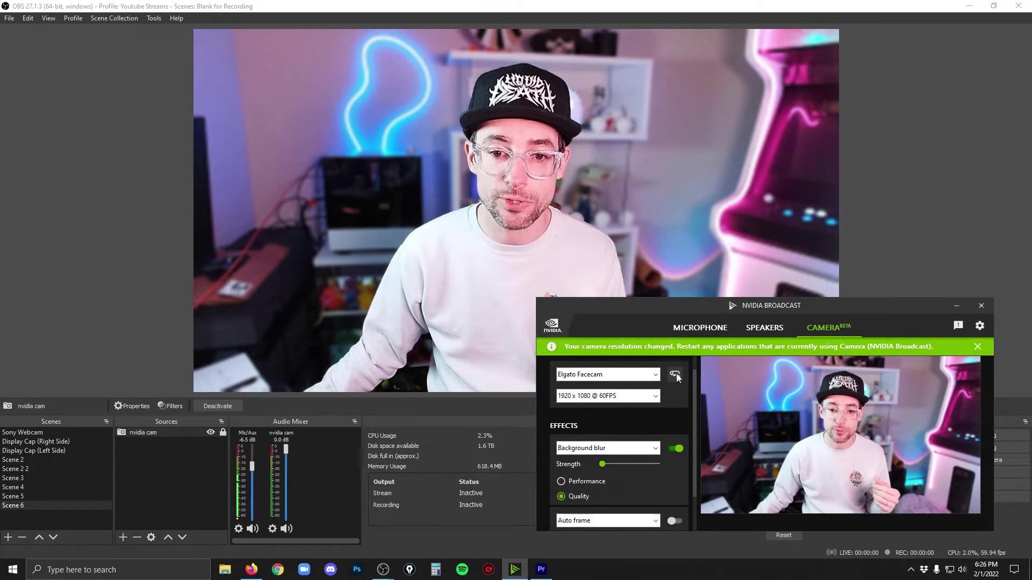
{"action": "left_click", "coordinate": [675, 375]}
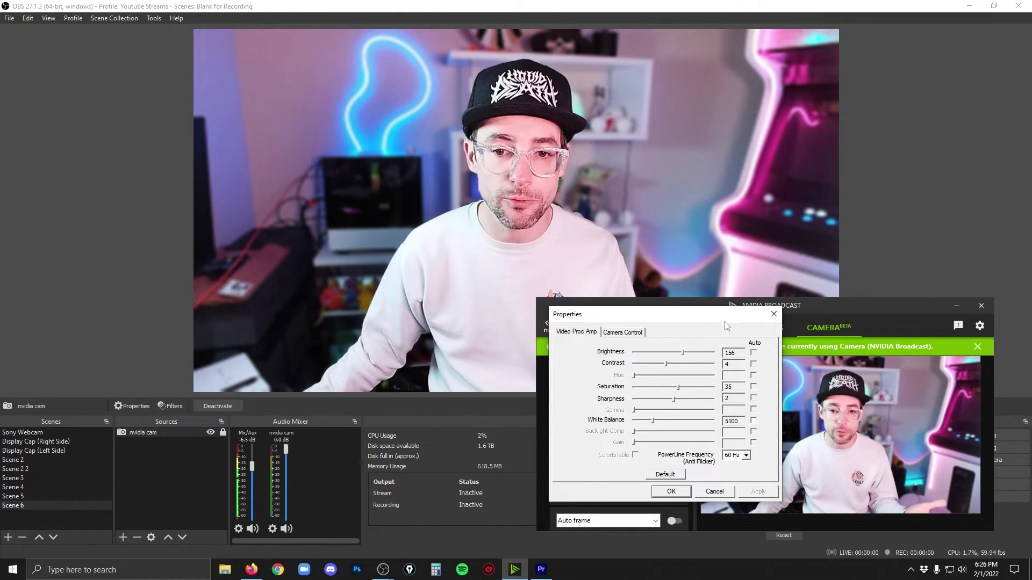
{"action": "left_click", "coordinate": [774, 315]}
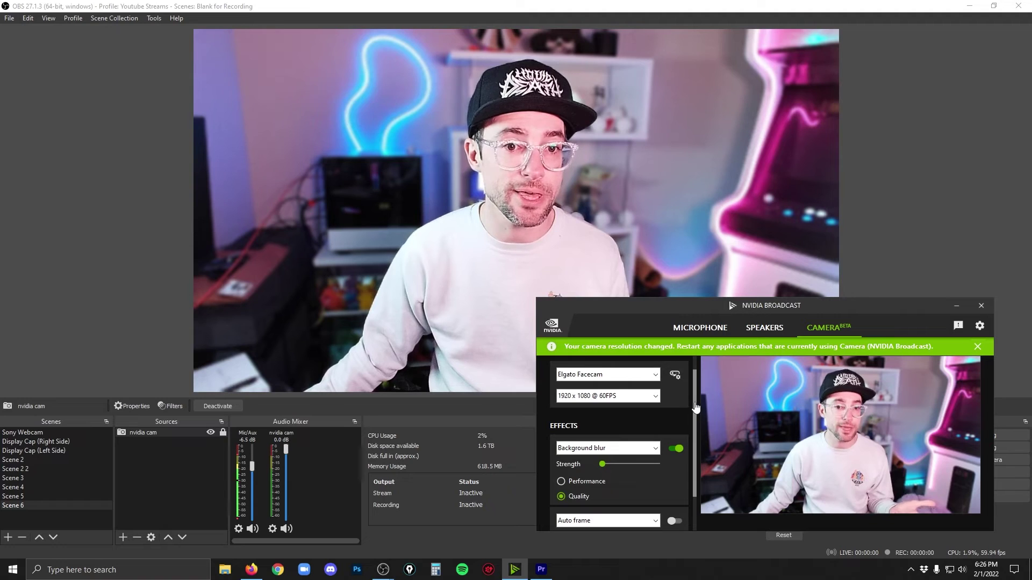
Change the second camera effect to Video noise removal, enabled at the Strong level.
{"action": "scroll", "coordinate": [663, 476], "scroll_direction": "down", "scroll_amount": 2}
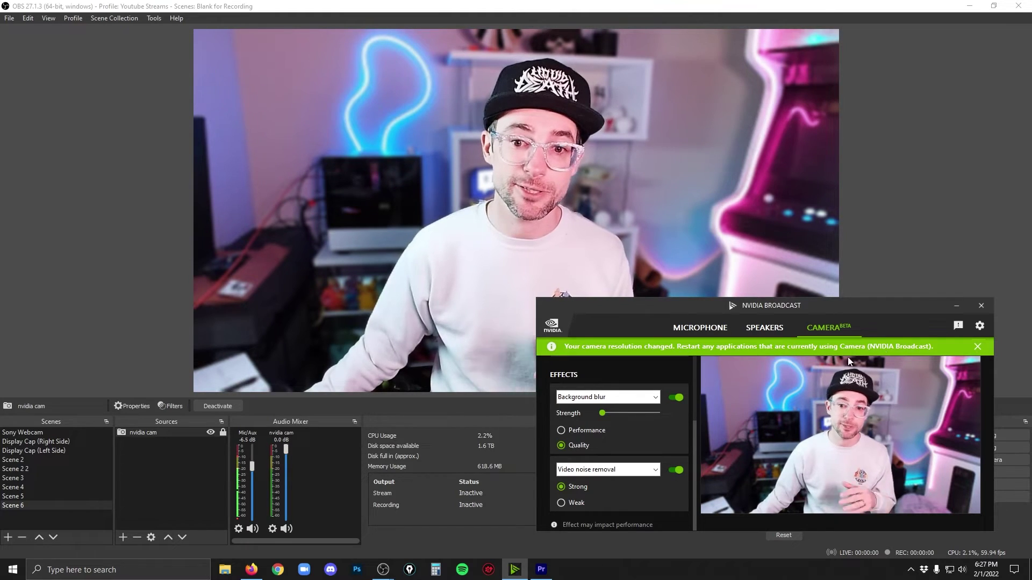
{"action": "left_click", "coordinate": [981, 305]}
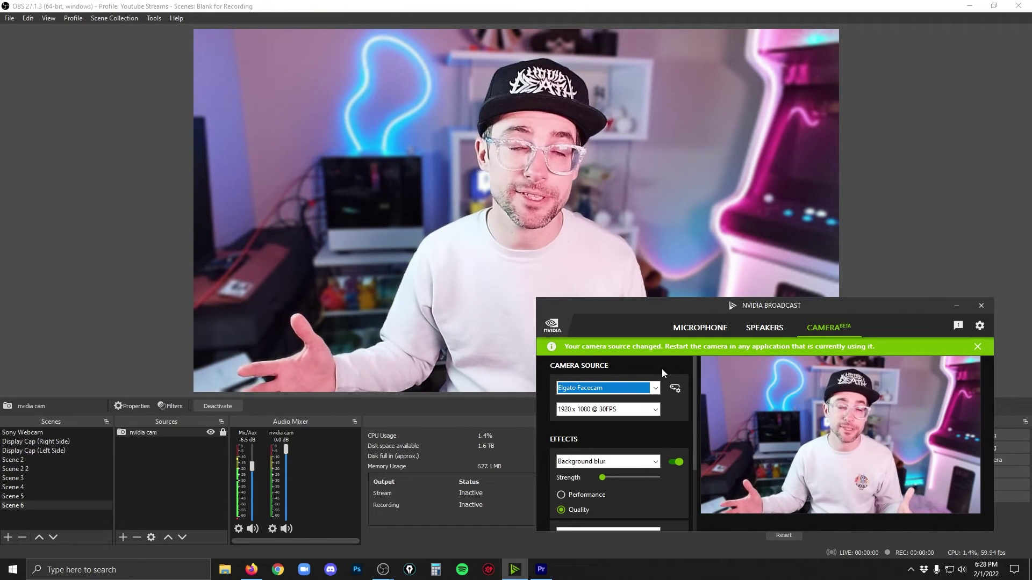
Set the camera source to c922 Pro Stream Webcam and check its image properties without changing them.
{"action": "left_click", "coordinate": [654, 388]}
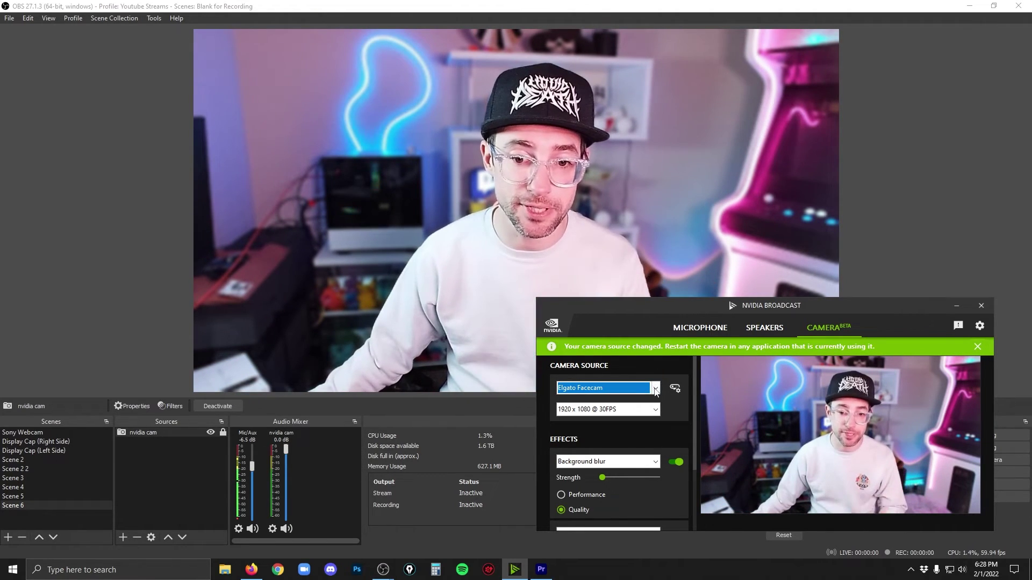
{"action": "left_click_drag", "start_coordinate": [659, 432], "coordinate": [661, 423]}
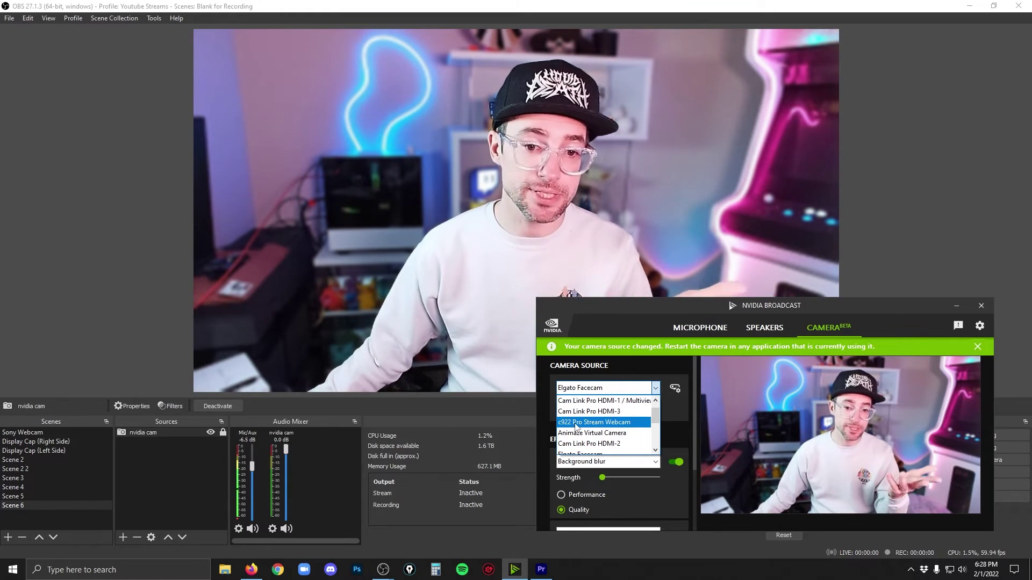
{"action": "left_click", "coordinate": [580, 422]}
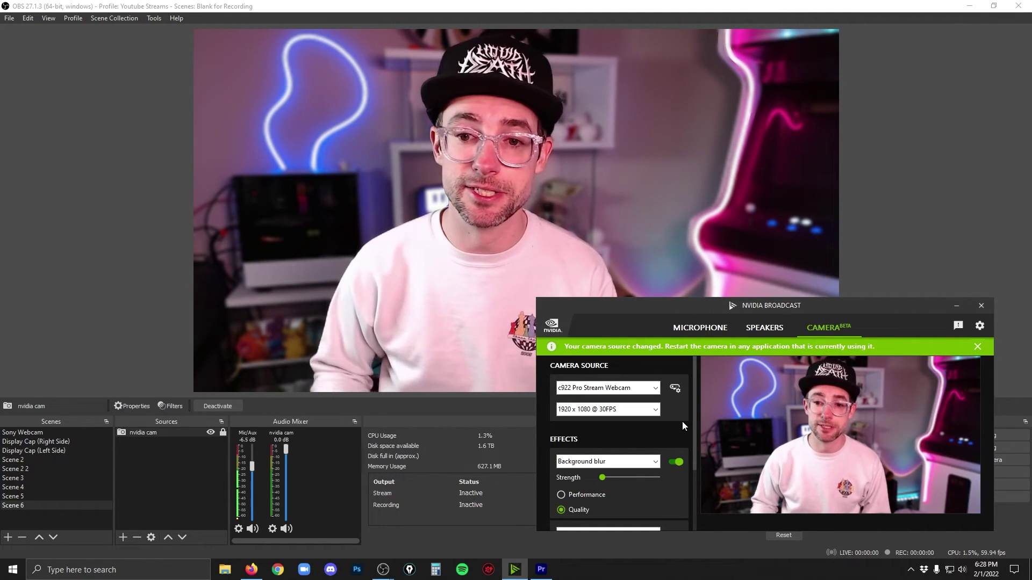
{"action": "left_click", "coordinate": [675, 388]}
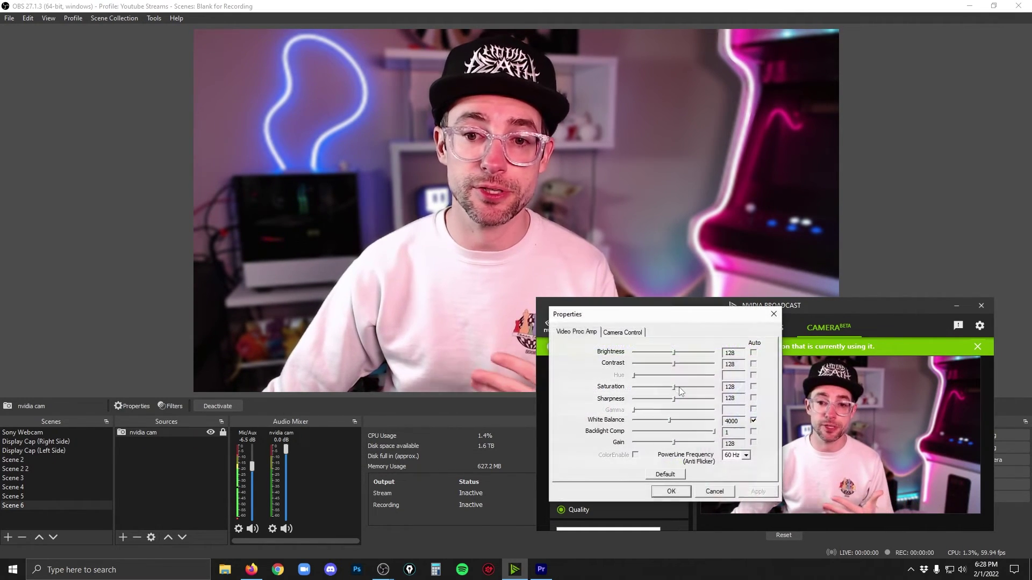
{"action": "left_click", "coordinate": [773, 315]}
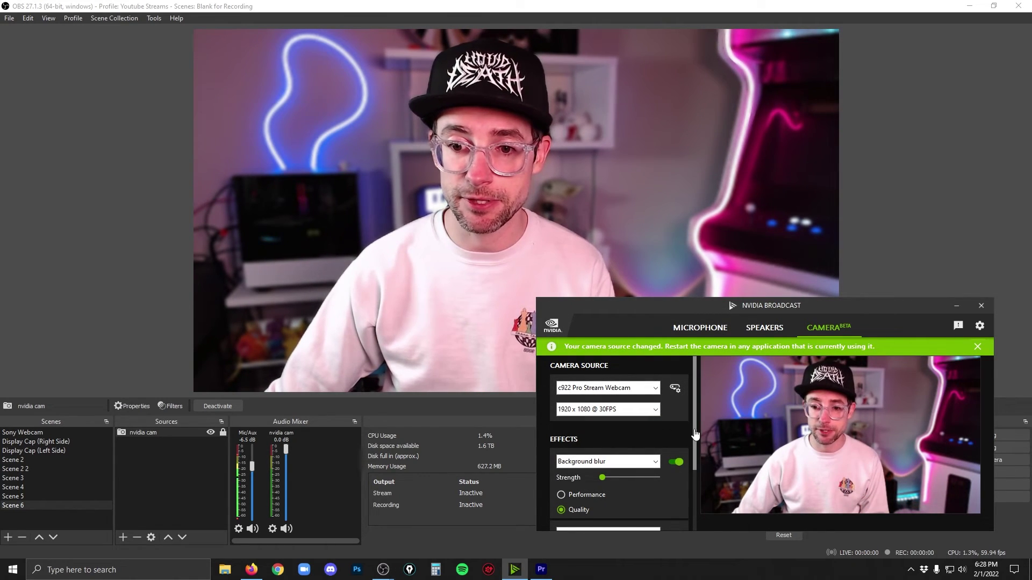
Raise the Background blur strength slightly for the c922 webcam and return to OBS Studio.
{"action": "scroll", "coordinate": [618, 446], "scroll_direction": "down", "scroll_amount": 1}
{"action": "left_click_drag", "start_coordinate": [604, 450], "coordinate": [621, 450]}
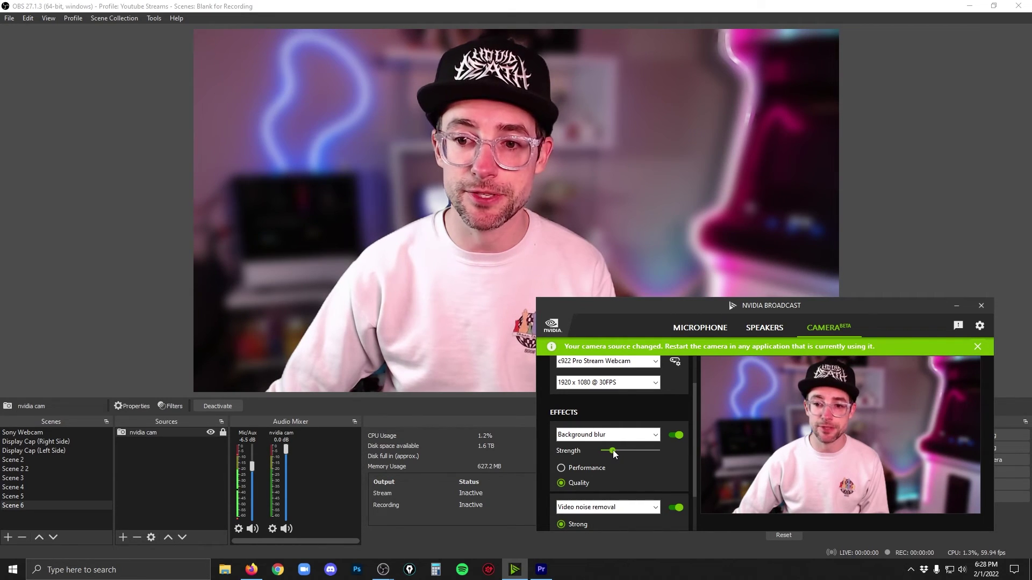
{"action": "left_click", "coordinate": [909, 252]}
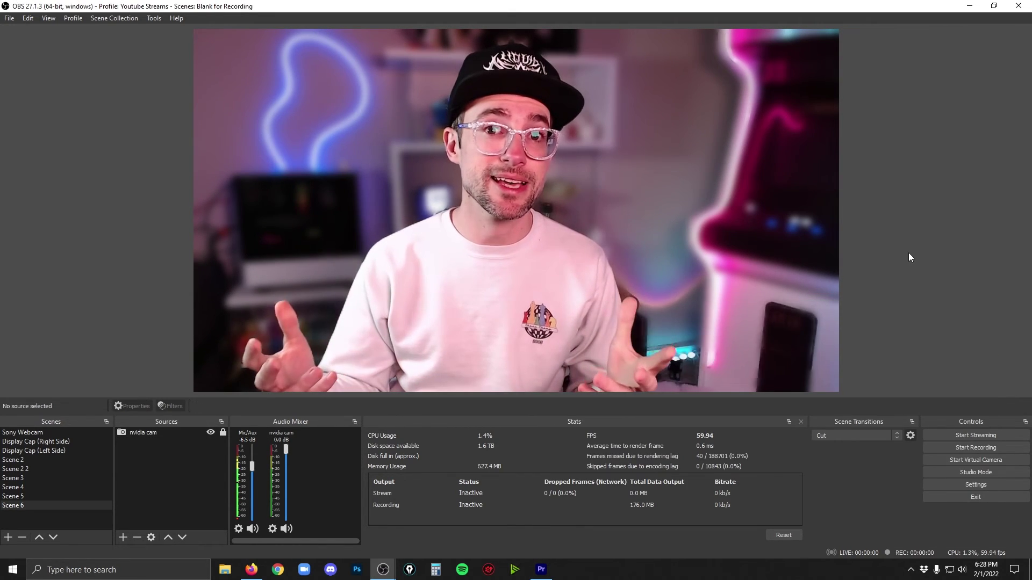